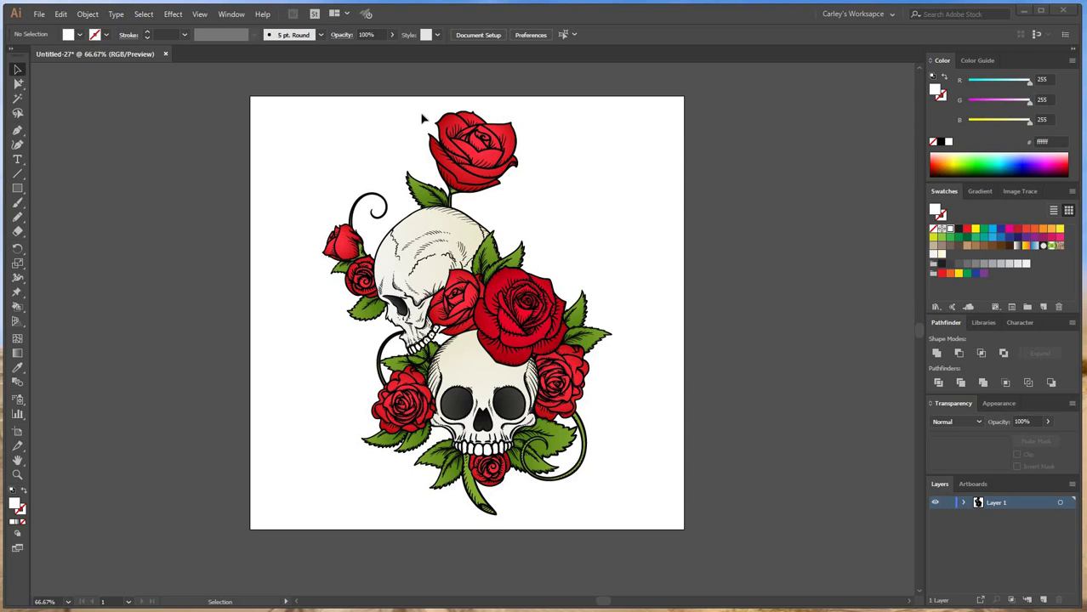
# Step: Examine the skull-and-roses artwork selected and deselected, both as a whole and up close, to review its vector paths
pyautogui.moveTo(206, 91); pyautogui.dragTo(780, 548)
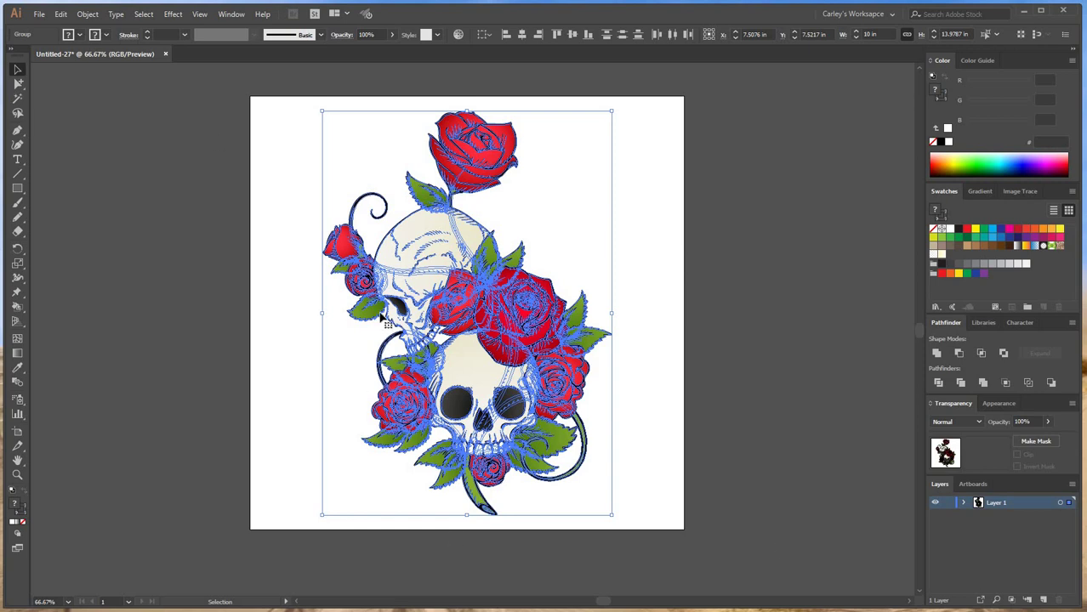
pyautogui.moveTo(219, 79); pyautogui.dragTo(797, 523)
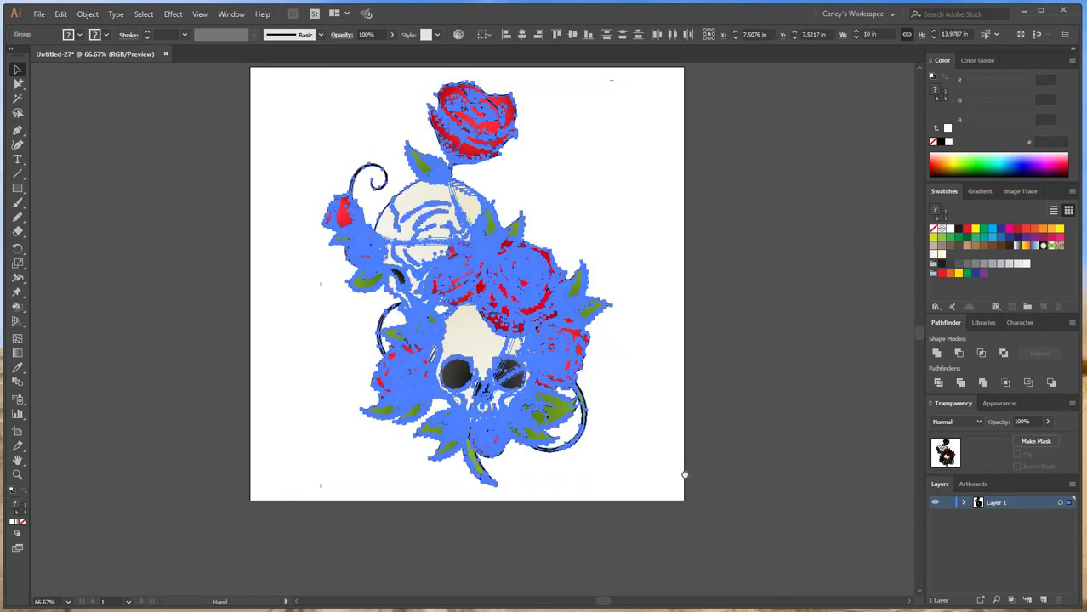
pyautogui.moveTo(708, 461); pyautogui.dragTo(635, 535)
pyautogui.moveTo(680, 497); pyautogui.dragTo(719, 439)
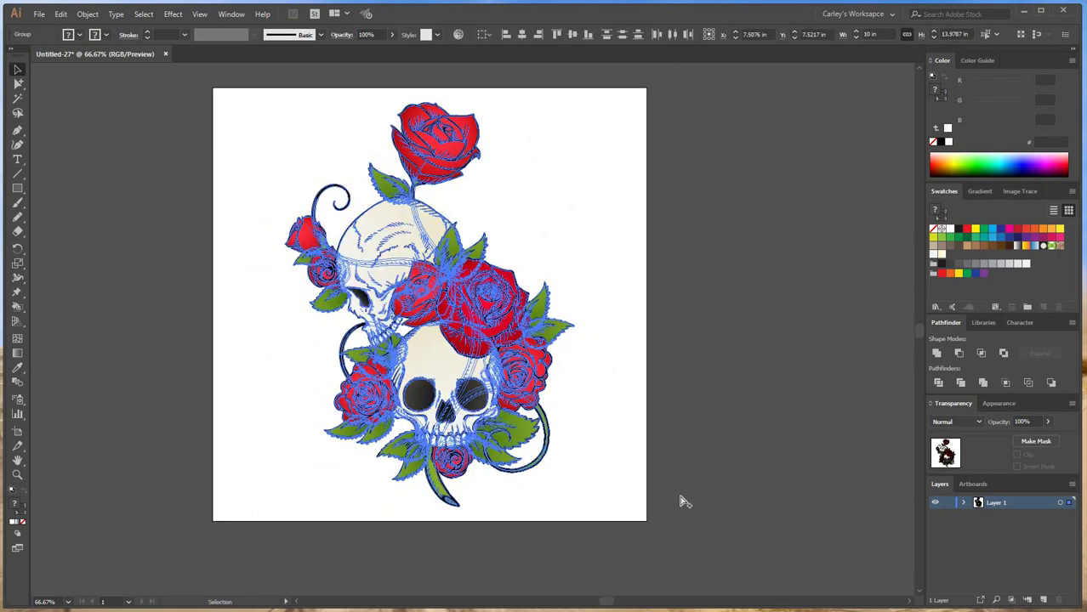
pyautogui.click(810, 482)
pyautogui.hotkey('ctrl', '+')
pyautogui.hotkey('ctrl', '+')
pyautogui.hotkey('ctrl', '+')
pyautogui.hotkey('ctrl', '-')
pyautogui.hotkey('ctrl', '-')
pyautogui.hotkey('ctrl', '-')
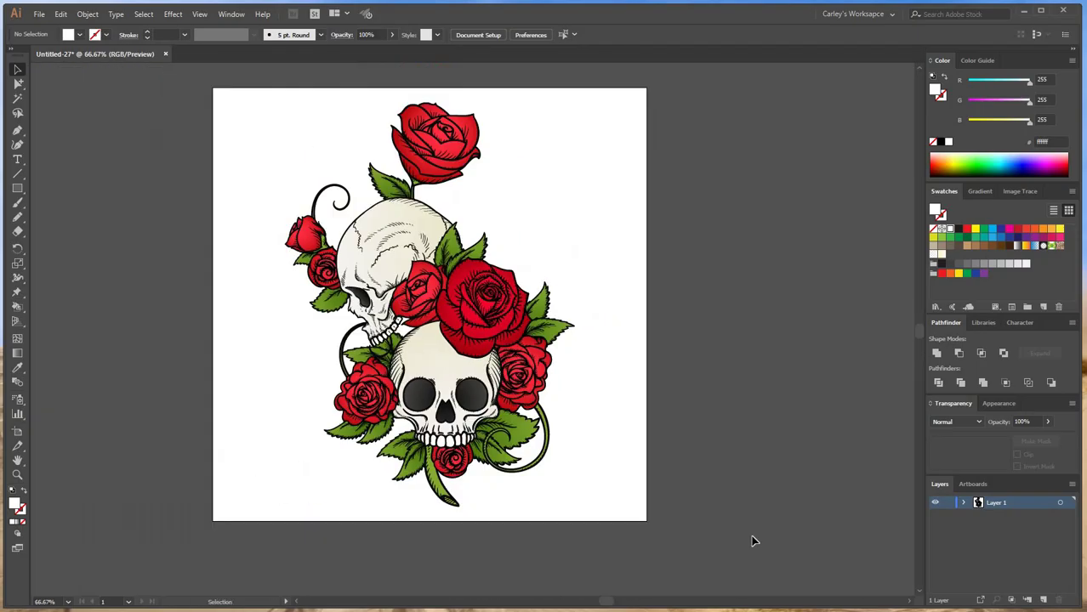
pyautogui.moveTo(754, 539); pyautogui.dragTo(267, 102)
pyautogui.hotkey('ctrl', '=')
pyautogui.hotkey('ctrl', '=')
pyautogui.hotkey('ctrl', '=')
pyautogui.hotkey('ctrl', '=')
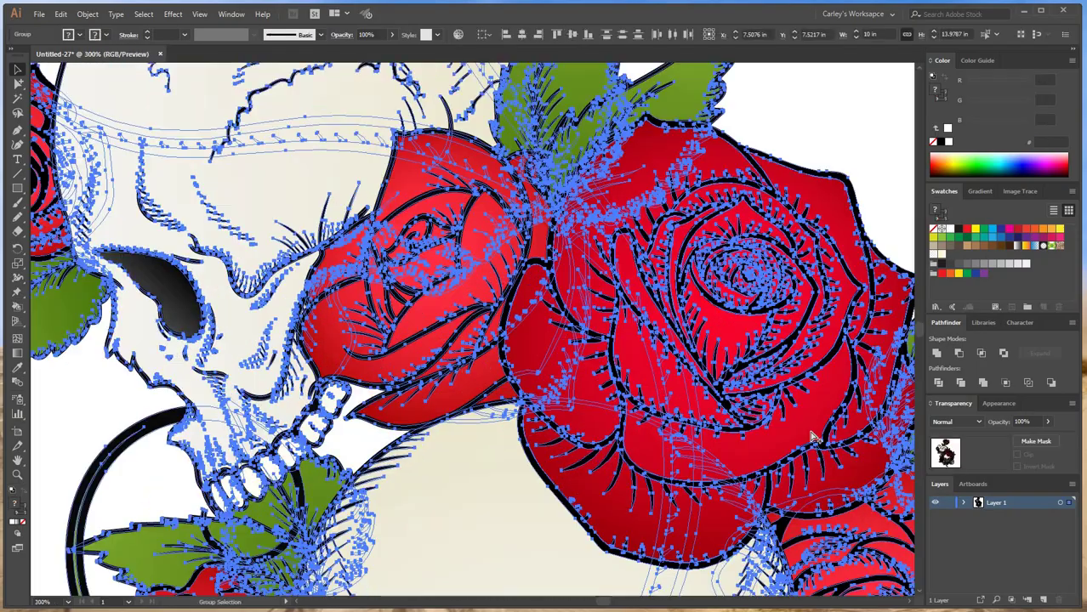
pyautogui.hotkey('ctrl', '-')
pyautogui.hotkey('ctrl', '-')
pyautogui.hotkey('ctrl', '-')
pyautogui.hotkey('ctrl', '-')
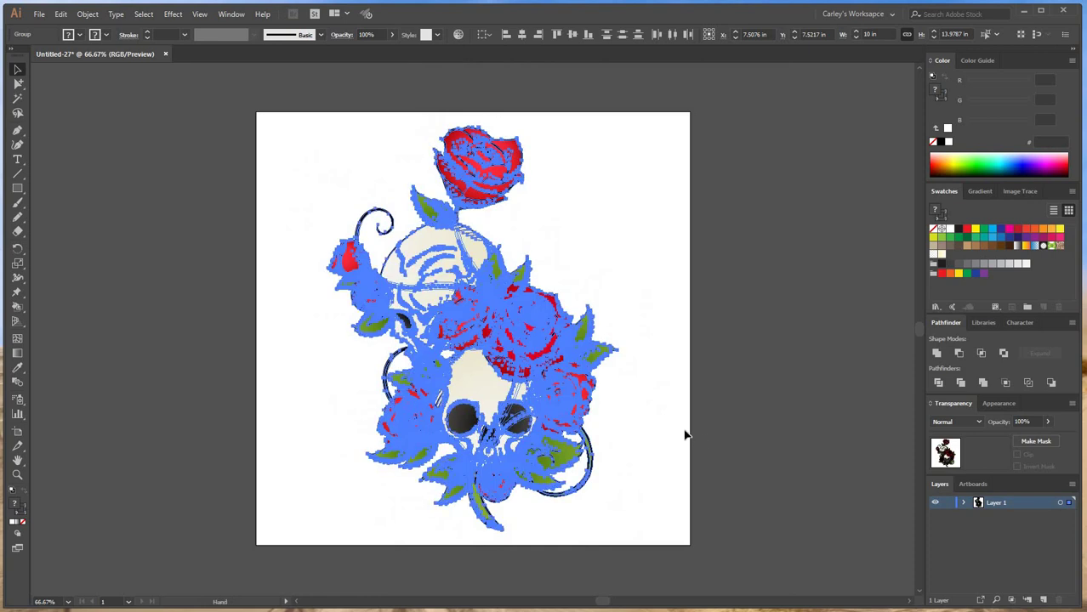
pyautogui.moveTo(684, 435); pyautogui.dragTo(636, 423)
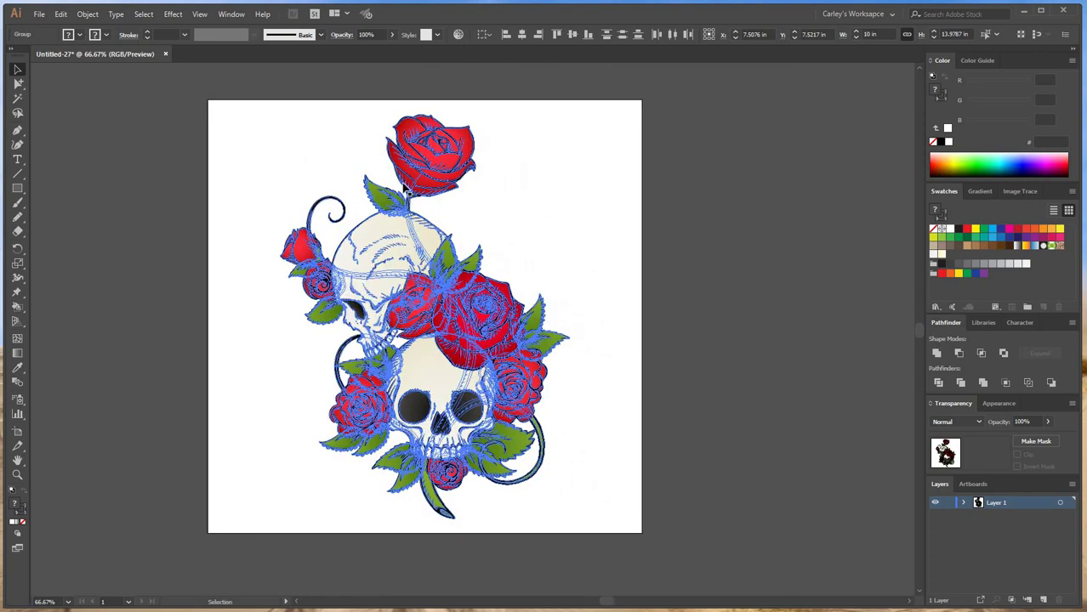
pyautogui.hotkey('ctrl', 'shift', 'a')
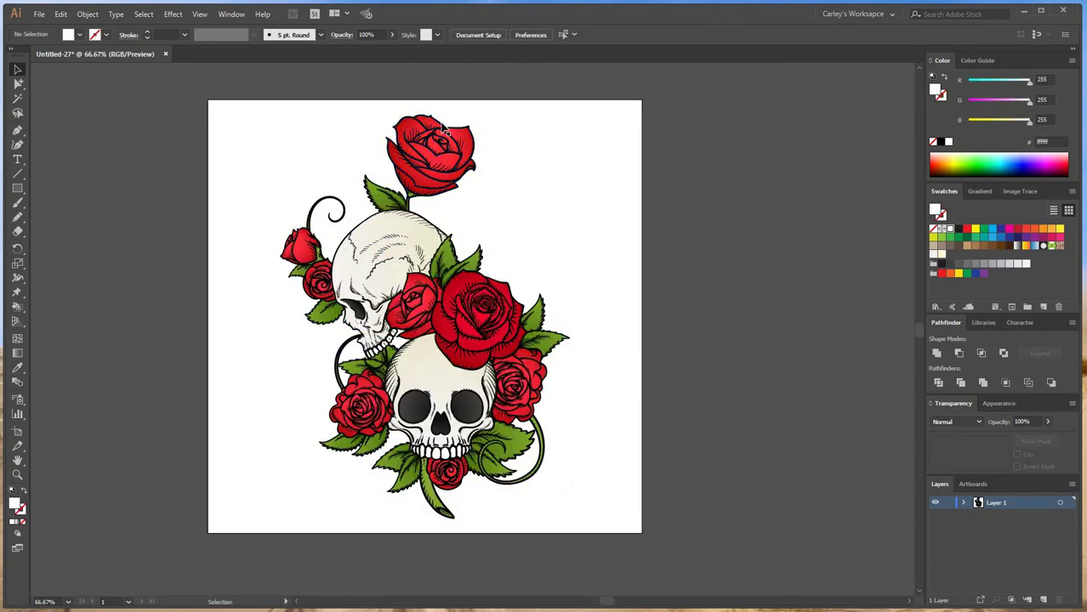
pyautogui.moveTo(630, 570); pyautogui.dragTo(673, 547)
pyautogui.hotkey('ctrl', 'a')
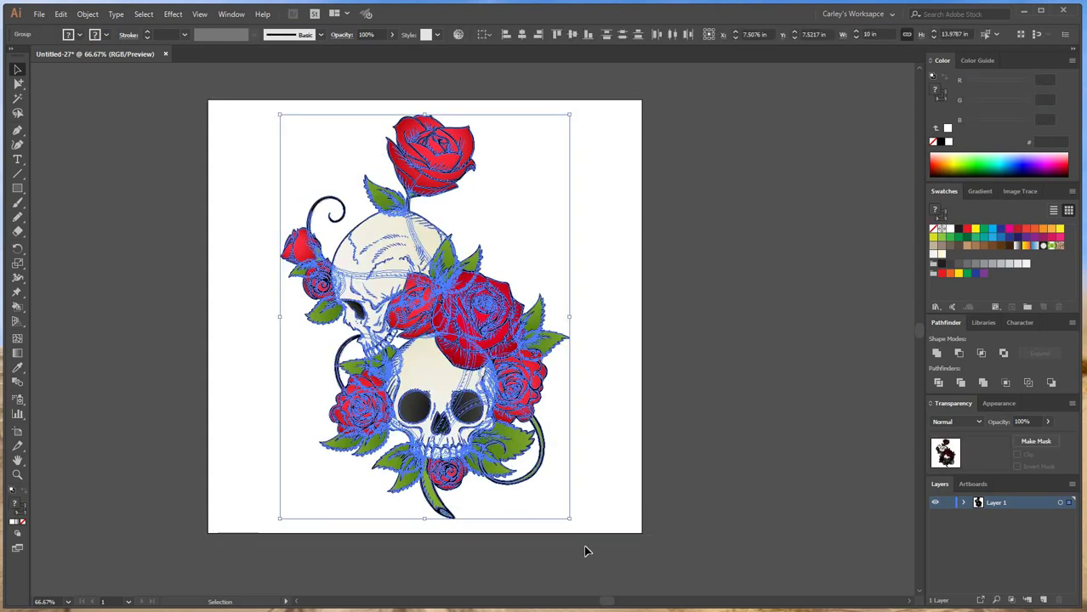
pyautogui.click(810, 469)
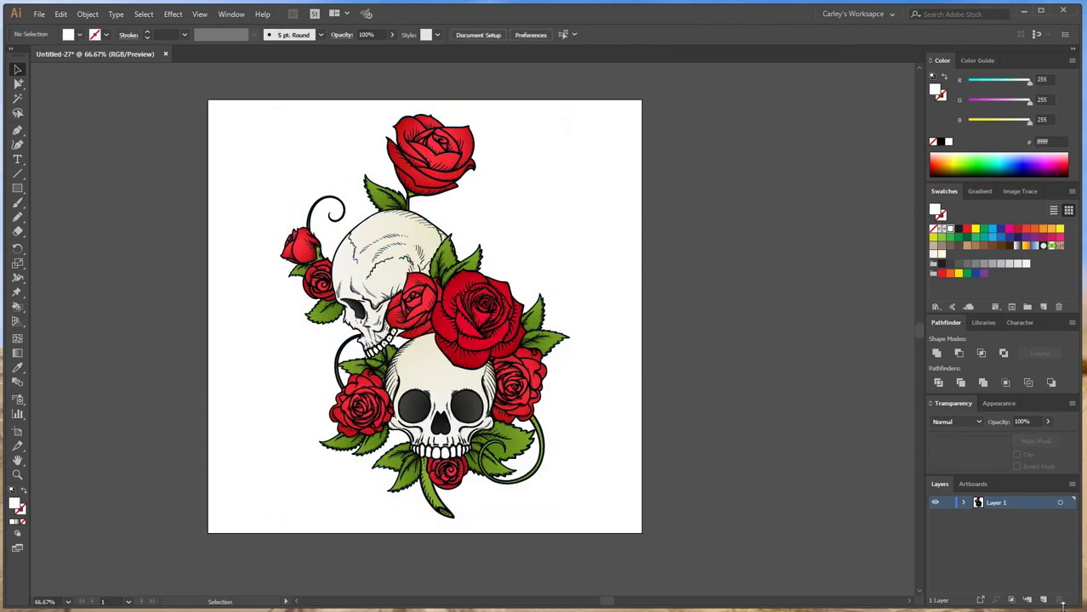
# Step: Add one layer above and one below the artwork layer, and name the three CUT, art and BLEED from top to bottom
pyautogui.click(1043, 600)
pyautogui.moveTo(997, 516); pyautogui.dragTo(997, 534)
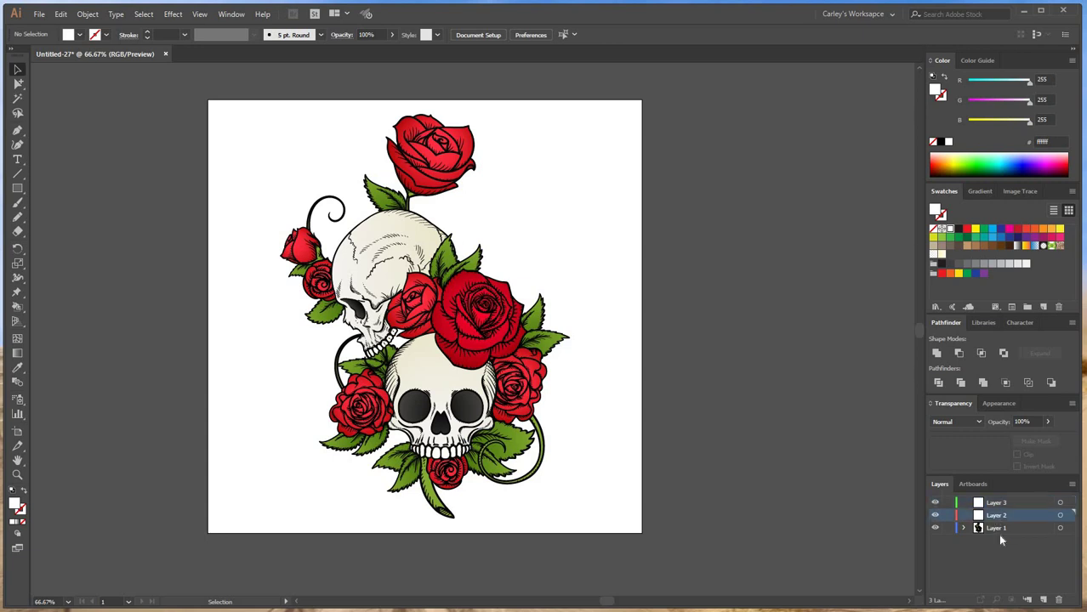
pyautogui.doubleClick(1002, 515)
pyautogui.write('art')
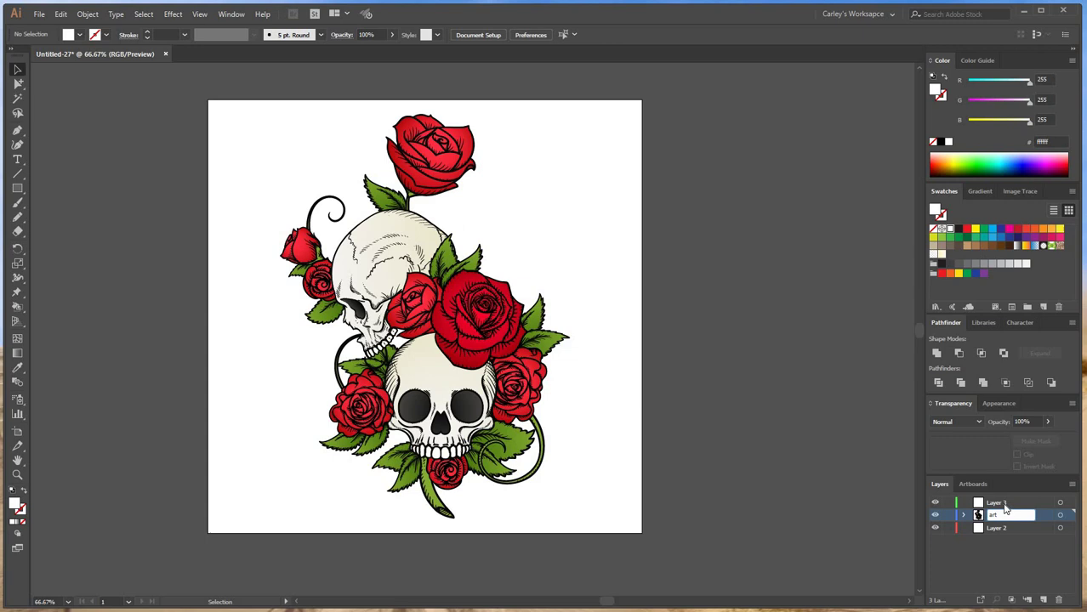
pyautogui.press('Tab')
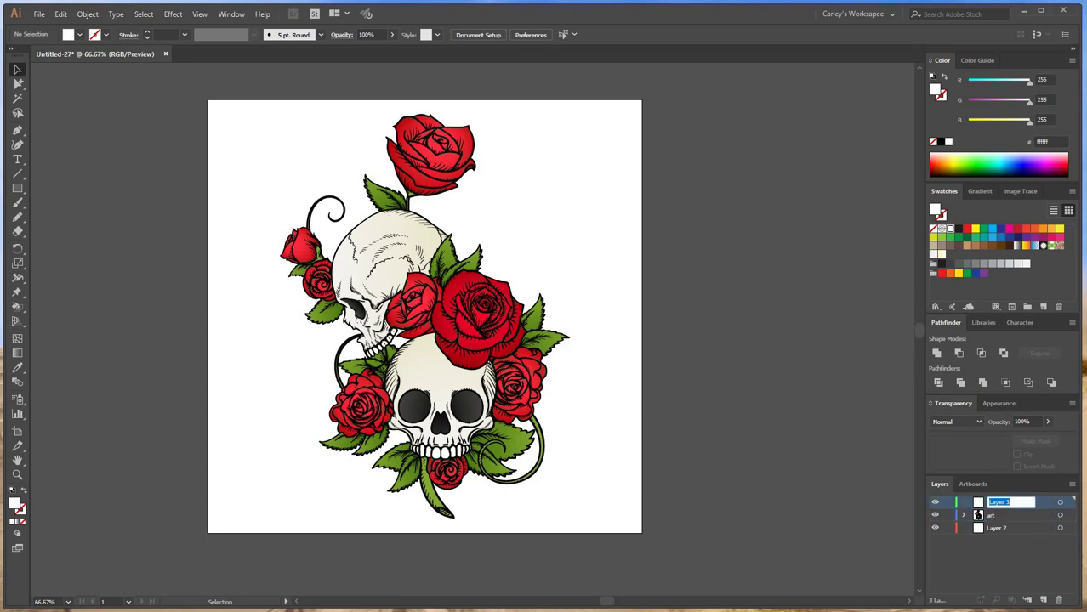
pyautogui.write('CUT')
pyautogui.doubleClick(994, 526)
pyautogui.write('Bl')
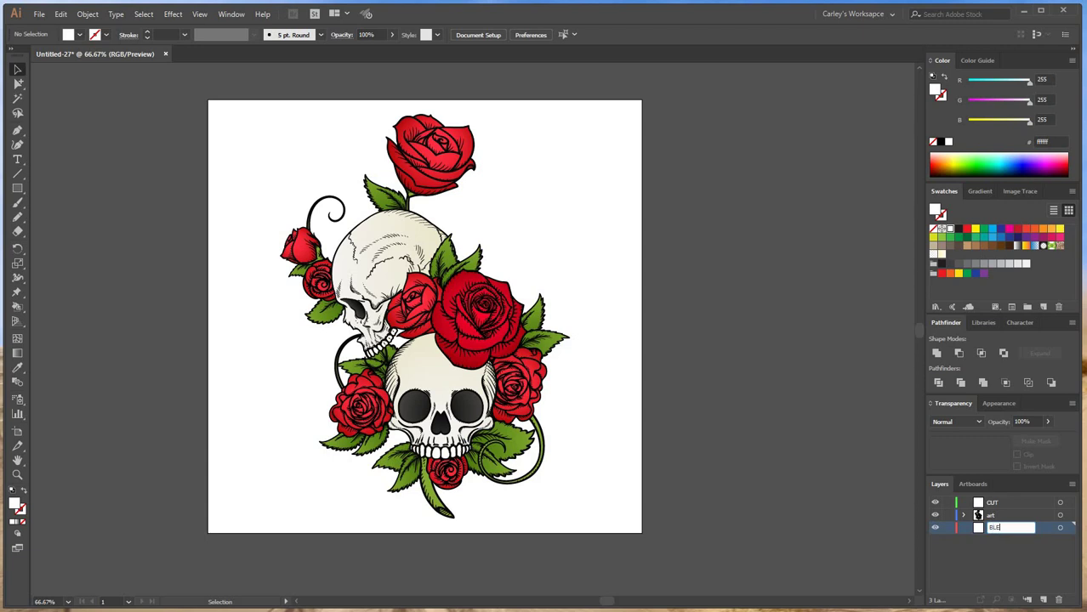
pyautogui.click(1008, 571)
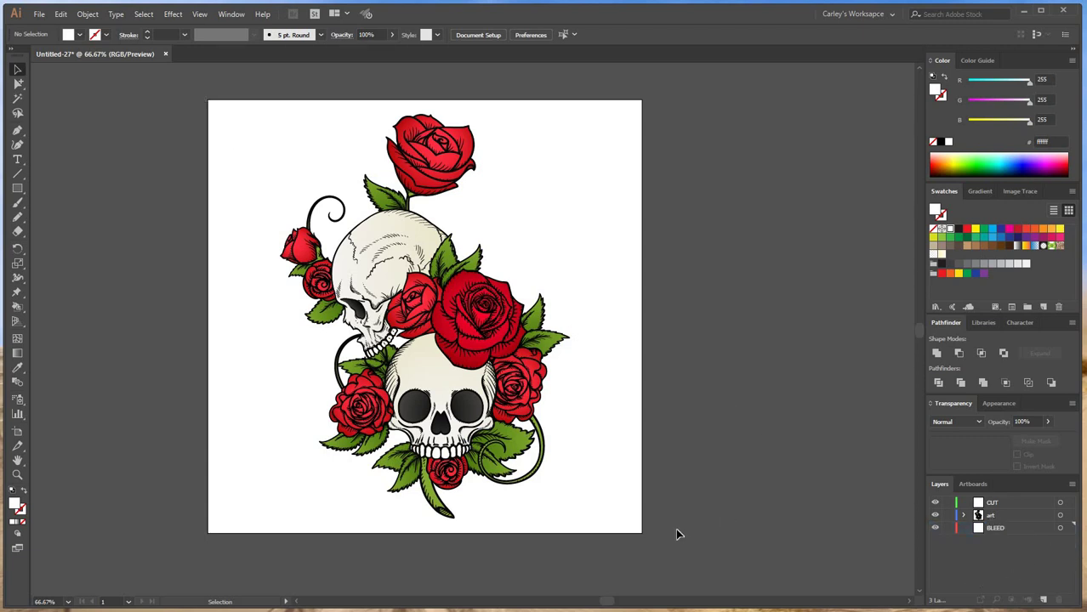
# Step: Copy all the artwork, lock the art layer and paste the copy in place on the CUT layer
pyautogui.hotkey('ctrl', 'a')
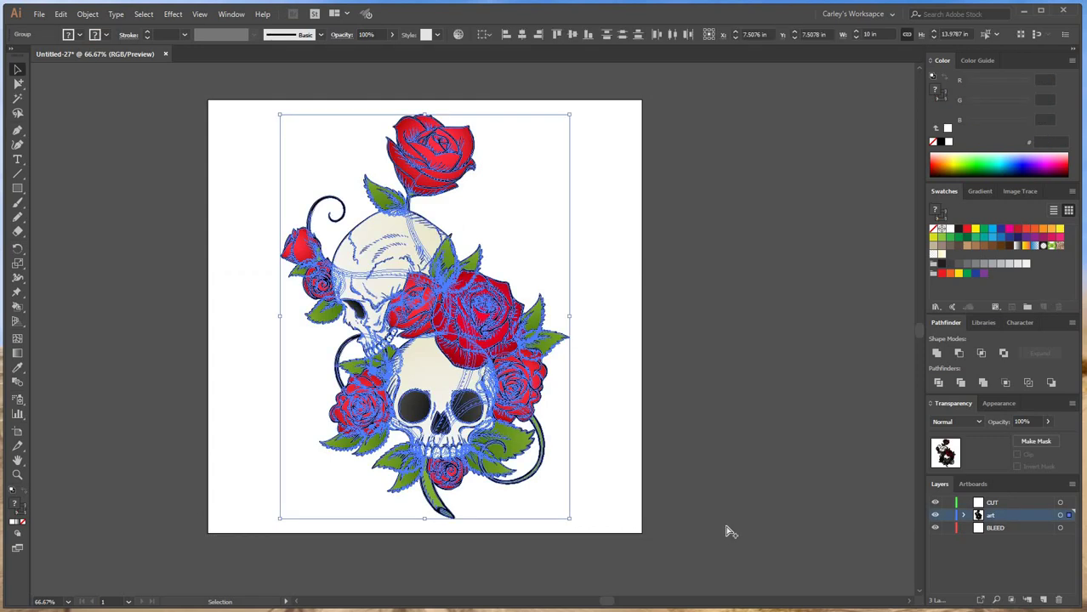
pyautogui.click(947, 515)
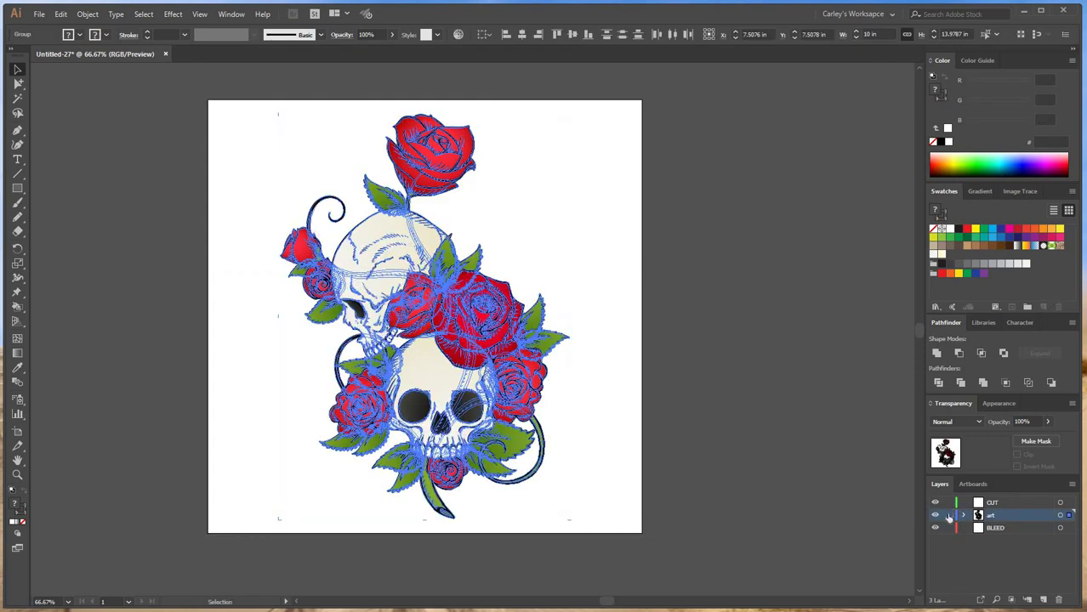
pyautogui.click(1006, 506)
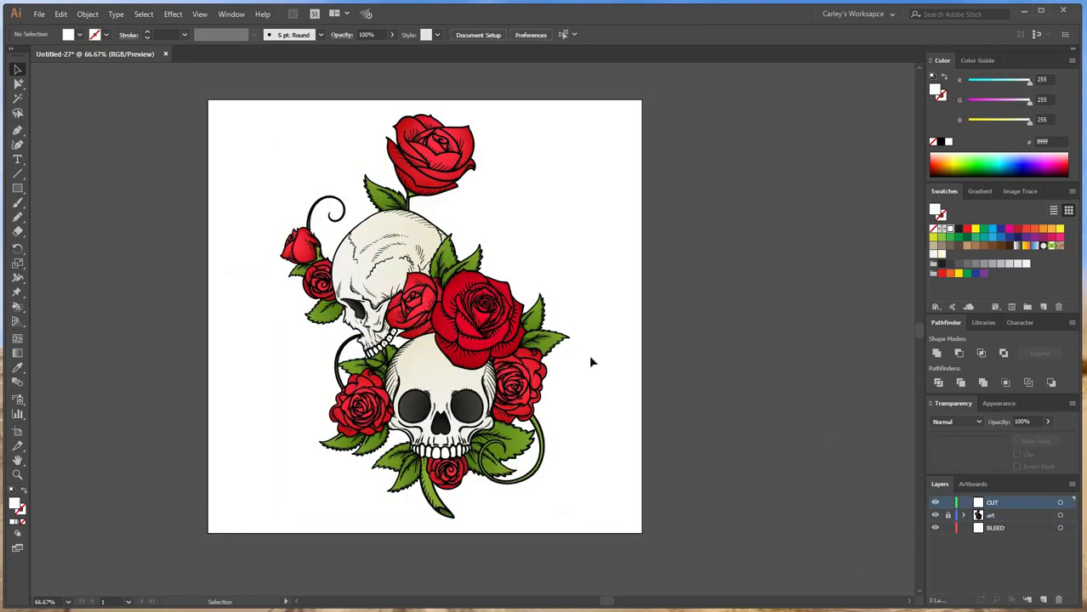
pyautogui.click(61, 13)
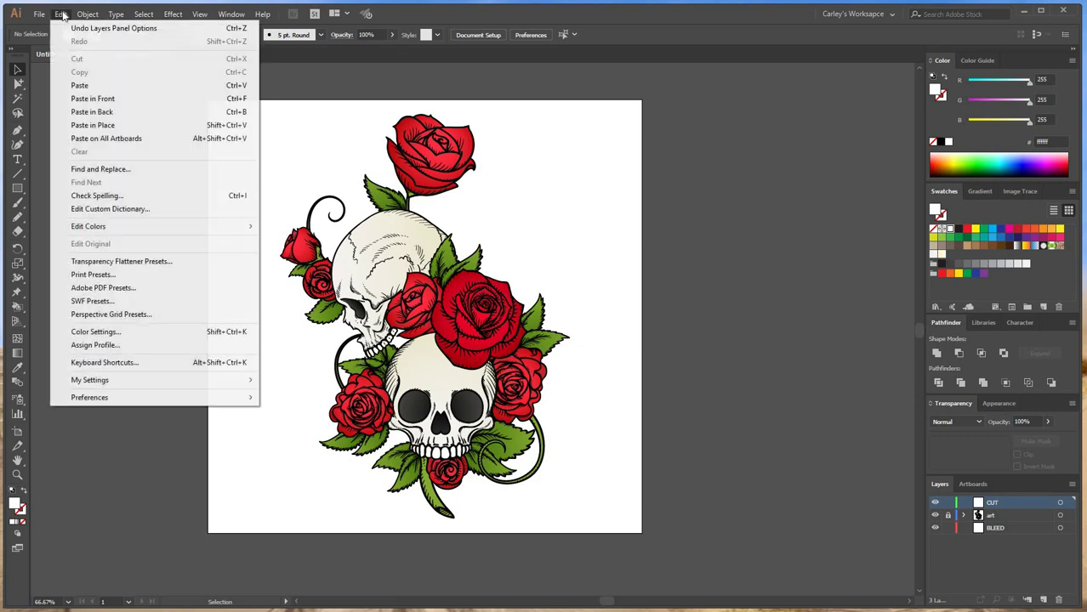
pyautogui.click(105, 127)
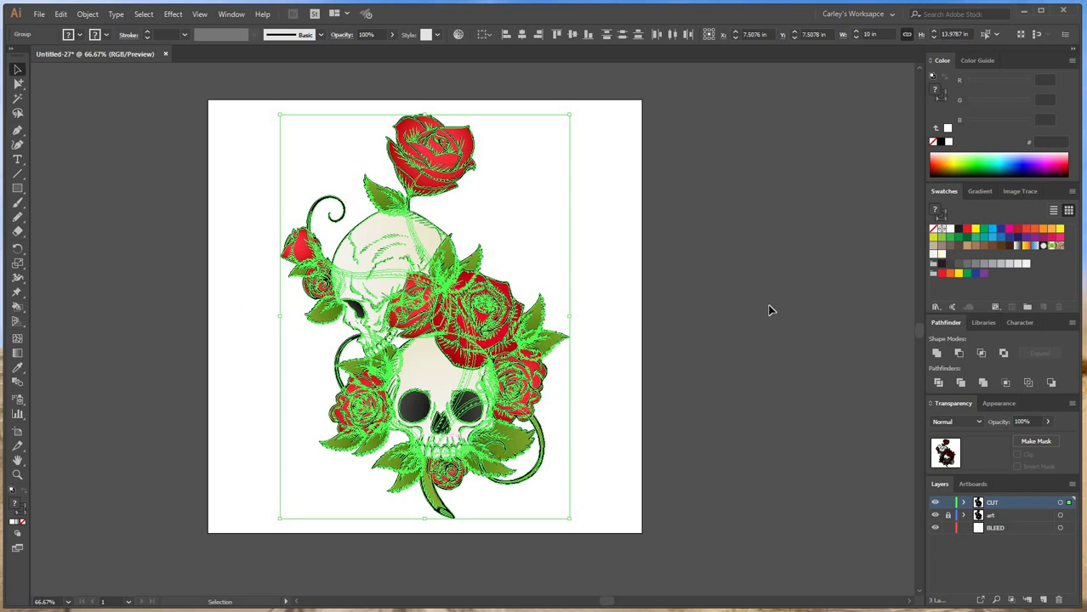
# Step: Convert the strokes of the artwork copy on the CUT layer to shapes with Outline Stroke
pyautogui.click(87, 15)
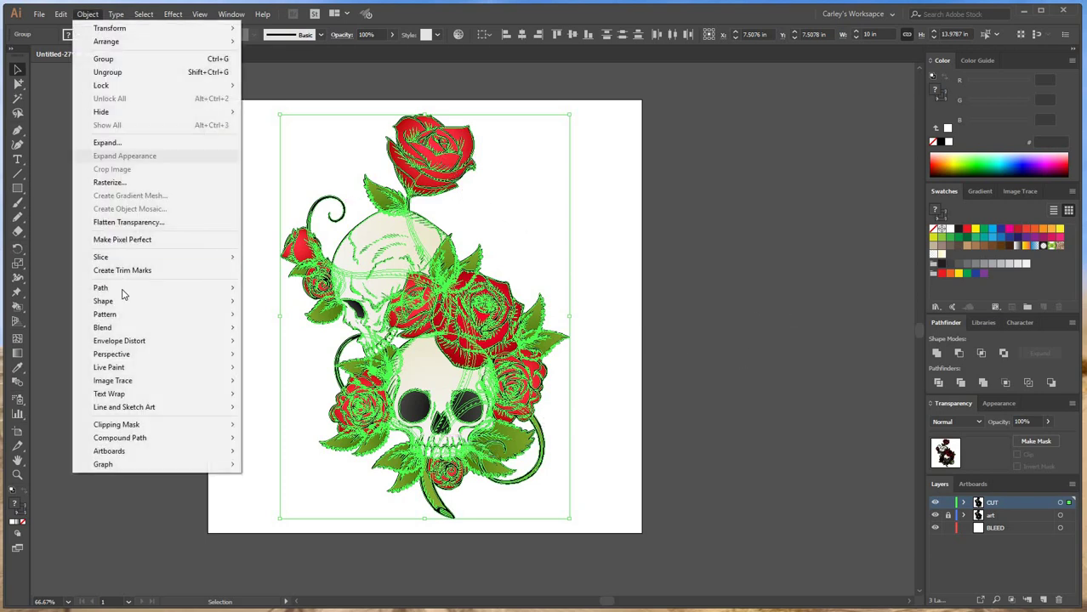
pyautogui.moveTo(122, 293)
pyautogui.click(284, 316)
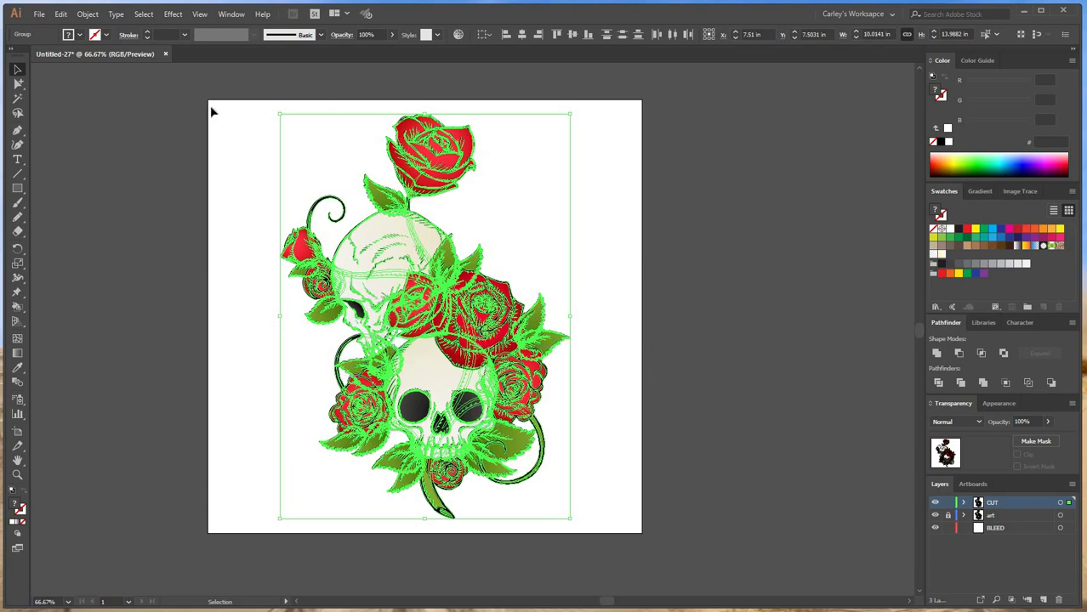
# Step: Select everything on the CUT layer and unite all its shapes into one silhouette with Pathfinder
pyautogui.moveTo(239, 108); pyautogui.dragTo(647, 571)
pyautogui.click(228, 14)
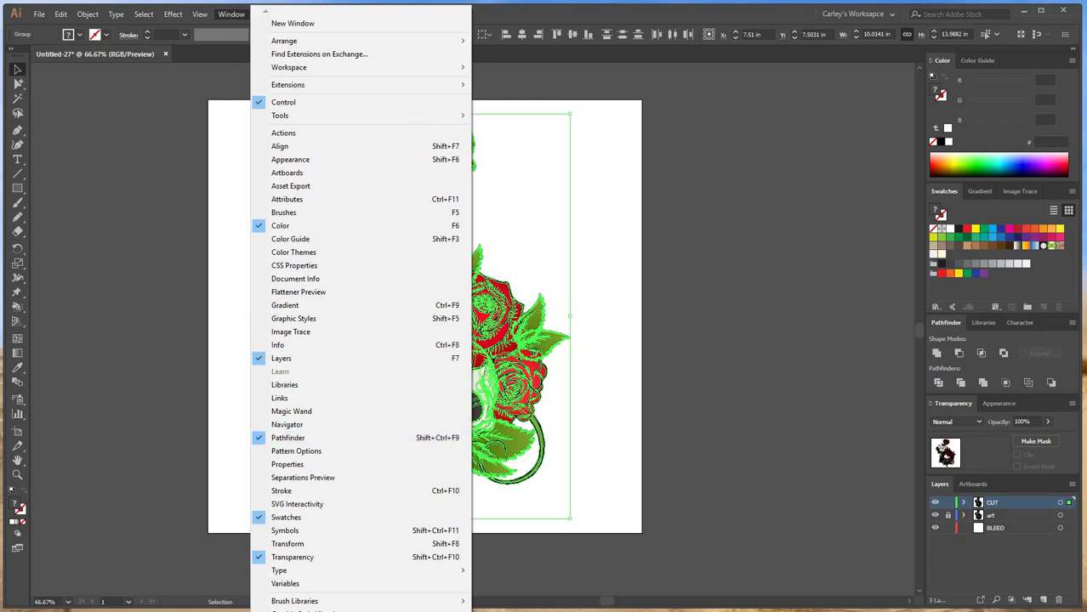
pyautogui.click(780, 286)
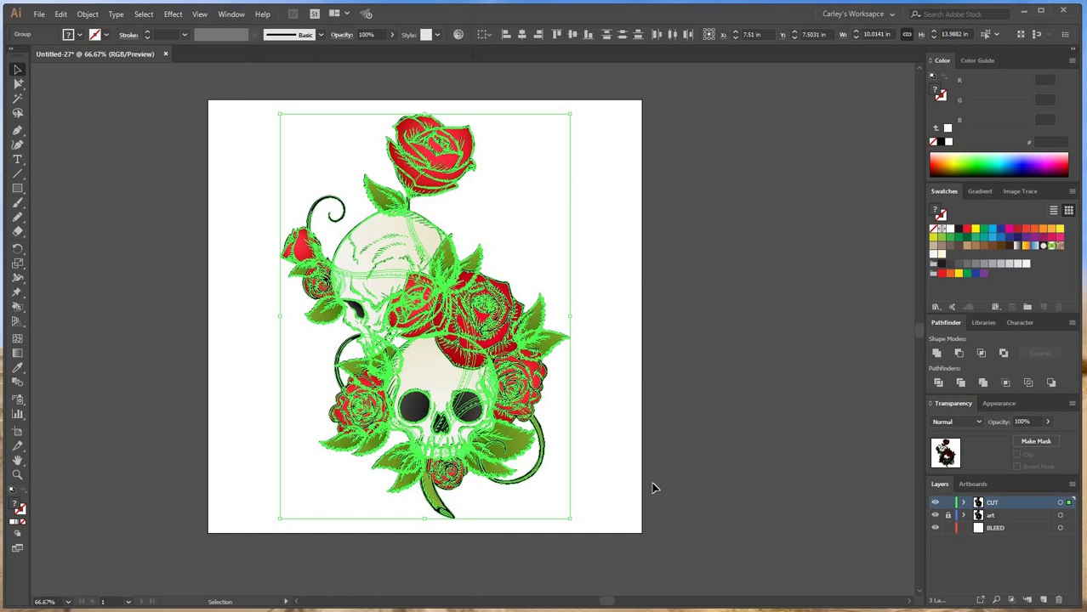
pyautogui.click(632, 556)
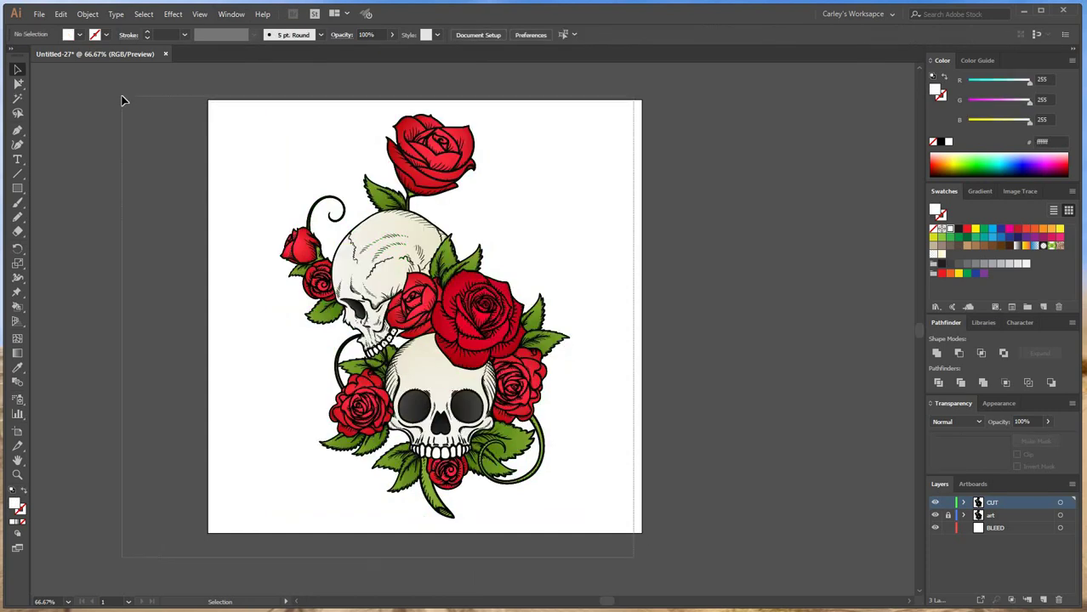
pyautogui.hotkey('ctrl', 'a')
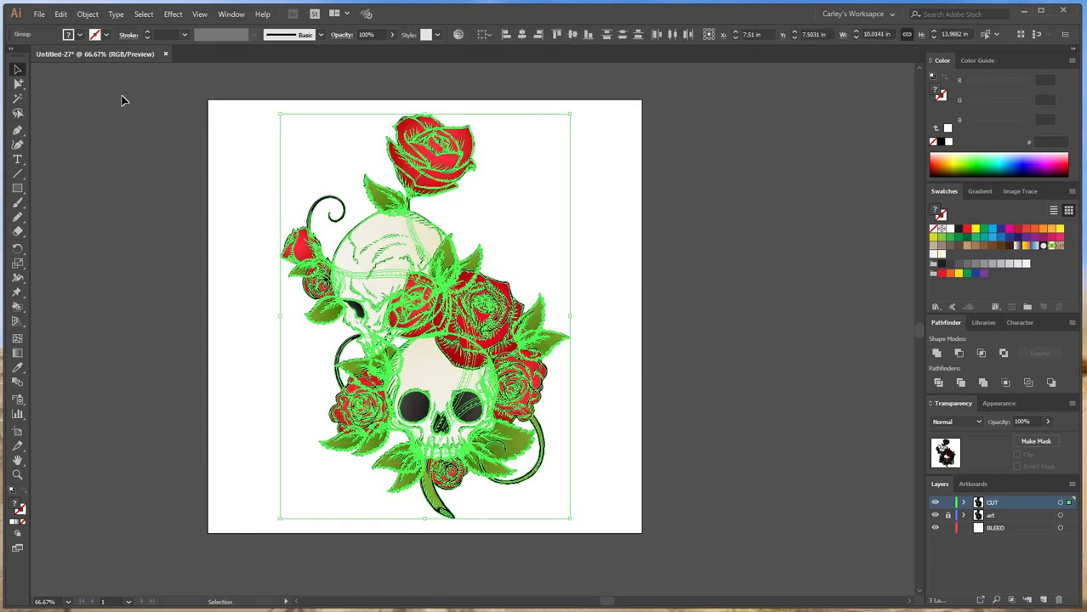
pyautogui.click(937, 355)
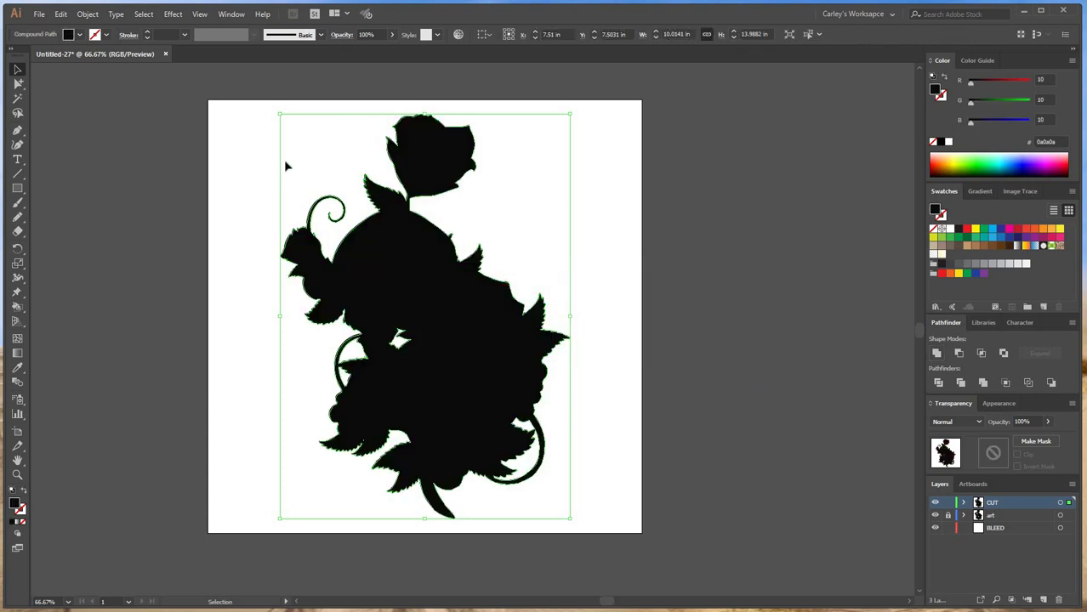
pyautogui.moveTo(214, 104); pyautogui.dragTo(784, 473)
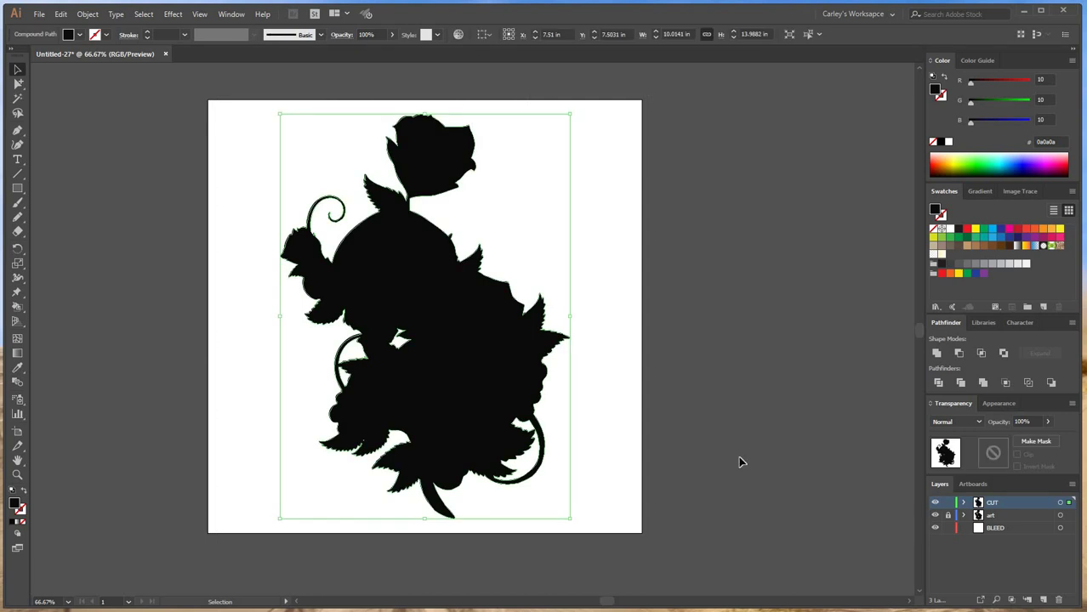
# Step: Define a new swatch for the silhouette's fill, named CutContour, with color type Spot Color and color mode CMYK
pyautogui.click(1045, 308)
pyautogui.press('End')
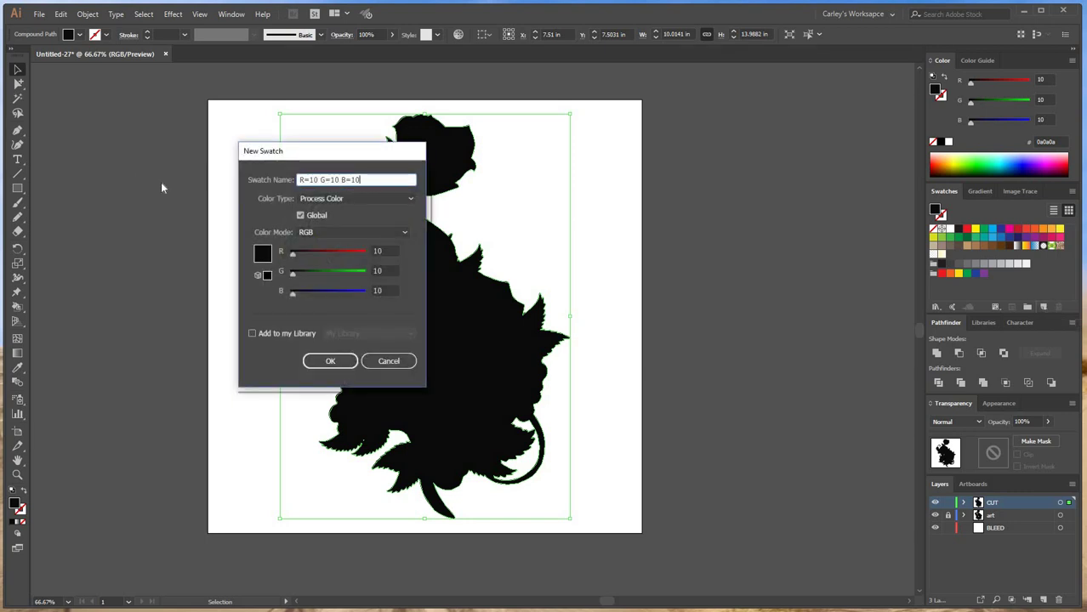
pyautogui.hotkey('ctrl', 'a')
pyautogui.write('C')
pyautogui.click(350, 198)
pyautogui.press('Down')
pyautogui.press('Return')
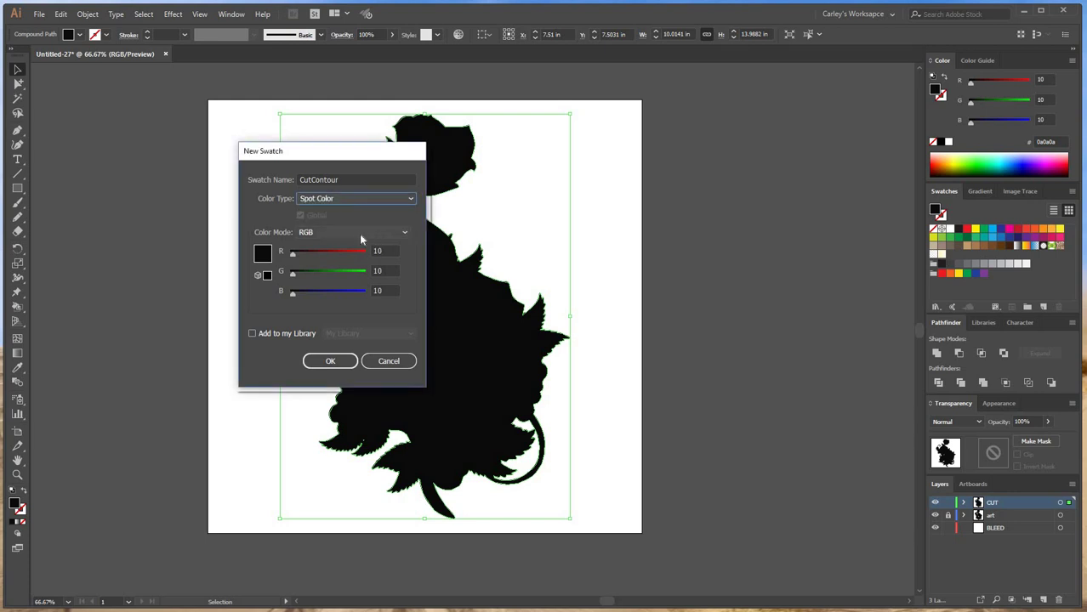
pyautogui.click(357, 233)
pyautogui.click(340, 291)
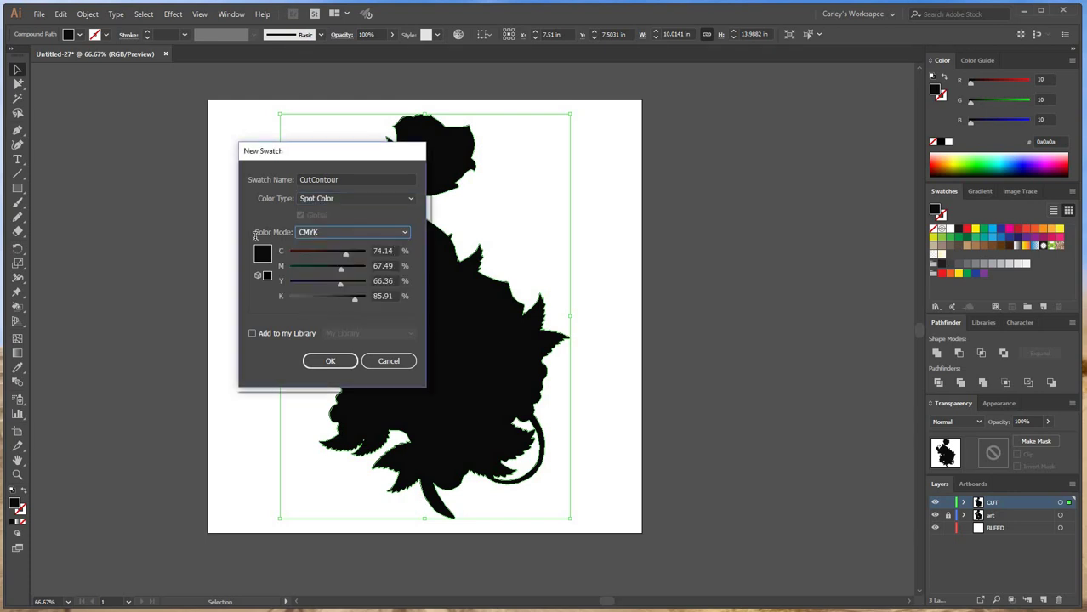
# Step: Set the CutContour swatch to C 0, M 100, Y 0, K 0 and create it, also adding it to My Library
pyautogui.press('Tab')
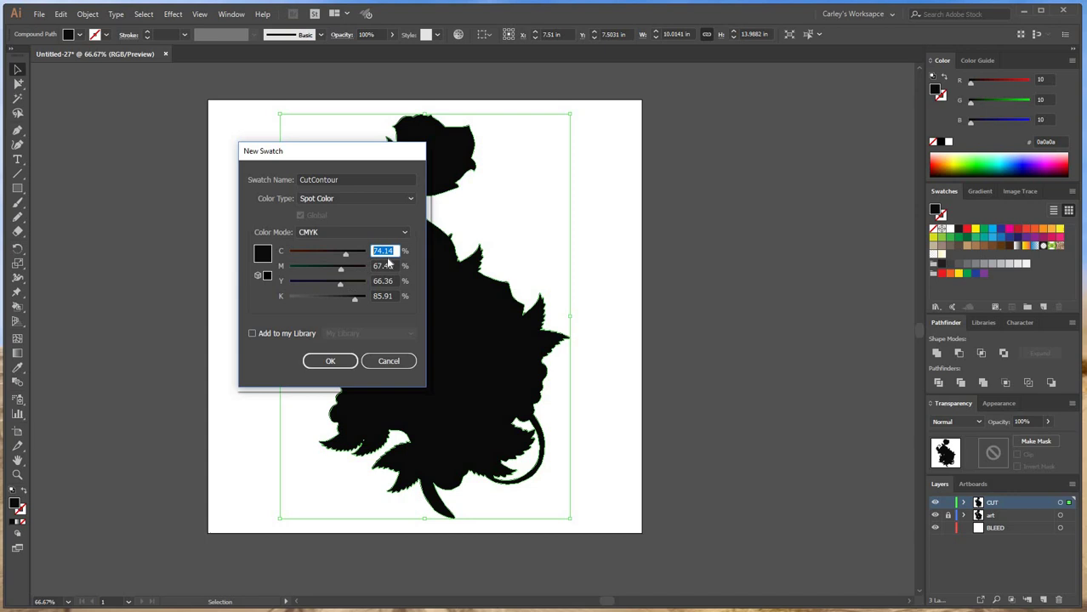
pyautogui.write('0')
pyautogui.press('Tab')
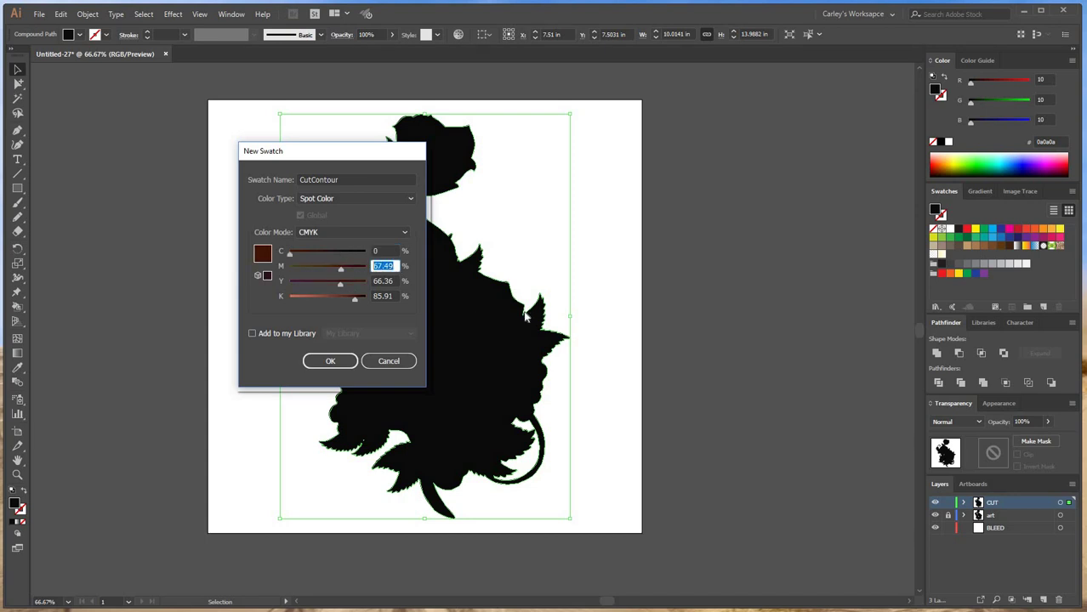
pyautogui.write('100')
pyautogui.press('Tab')
pyautogui.write('0')
pyautogui.press('Tab')
pyautogui.write('0')
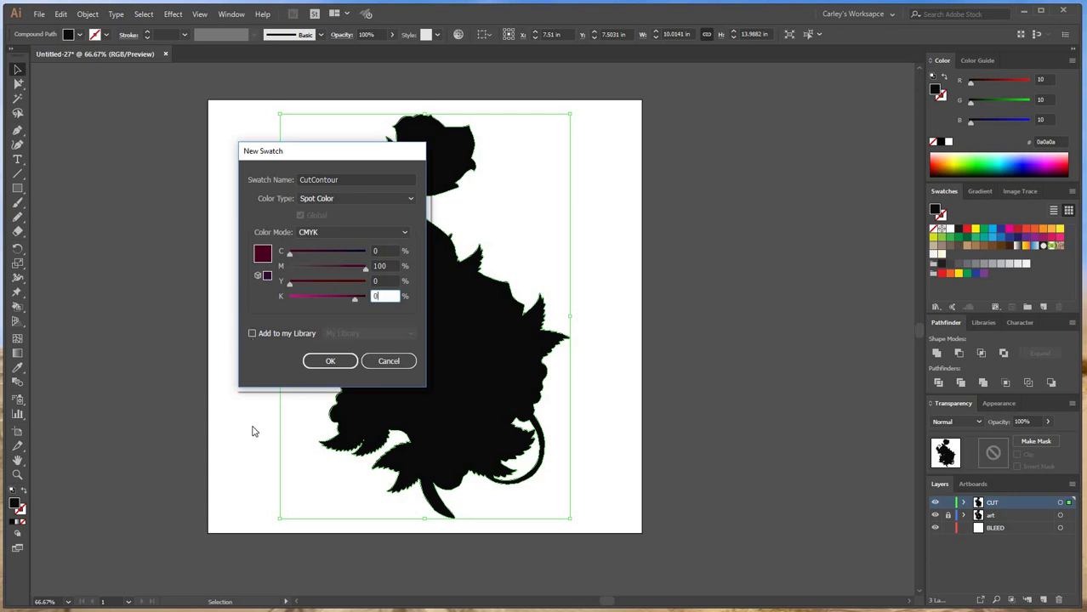
pyautogui.click(252, 333)
pyautogui.click(330, 361)
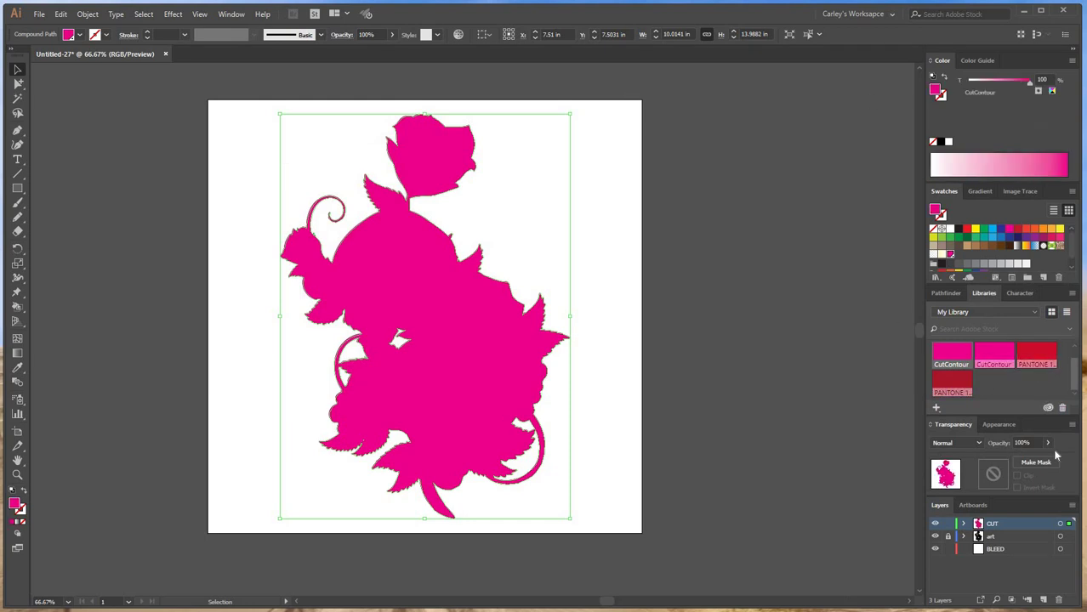
pyautogui.scroll(1, 1068, 375)
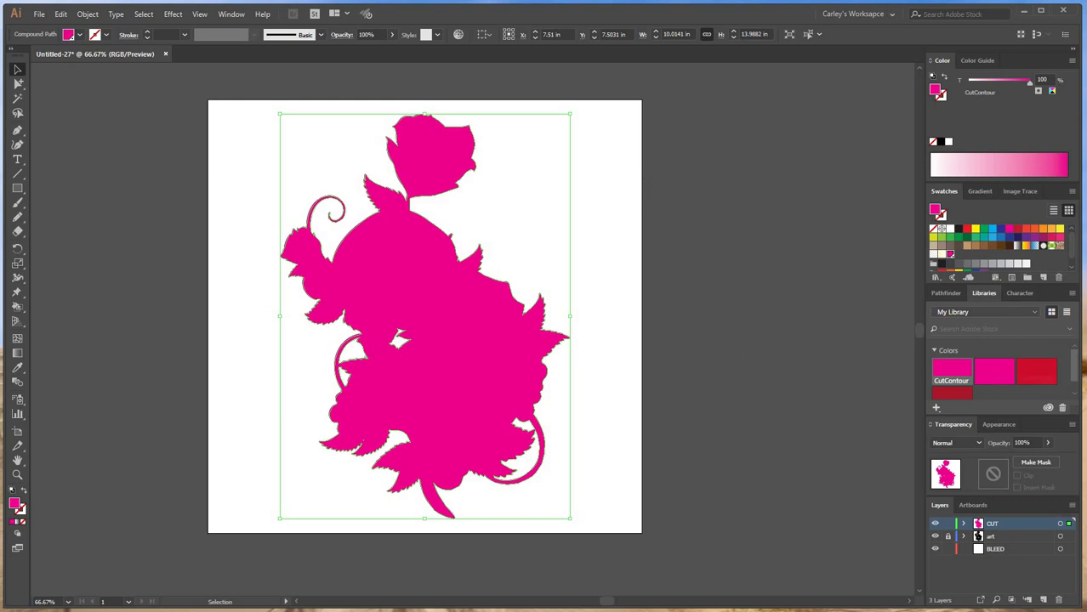
pyautogui.click(230, 15)
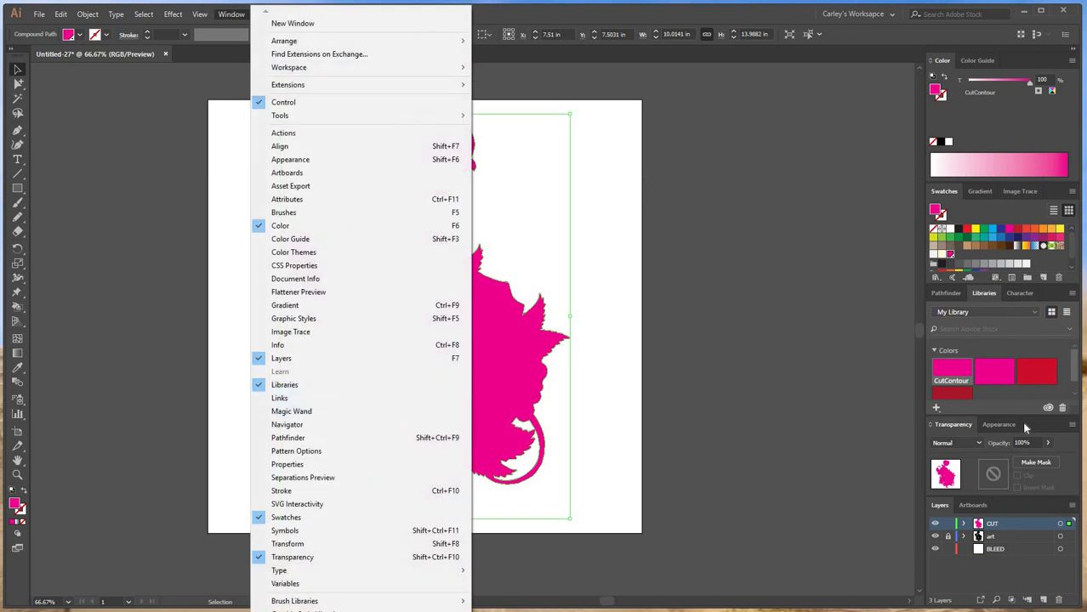
pyautogui.click(764, 382)
pyautogui.hotkey('ctrl', 'shift', 'a')
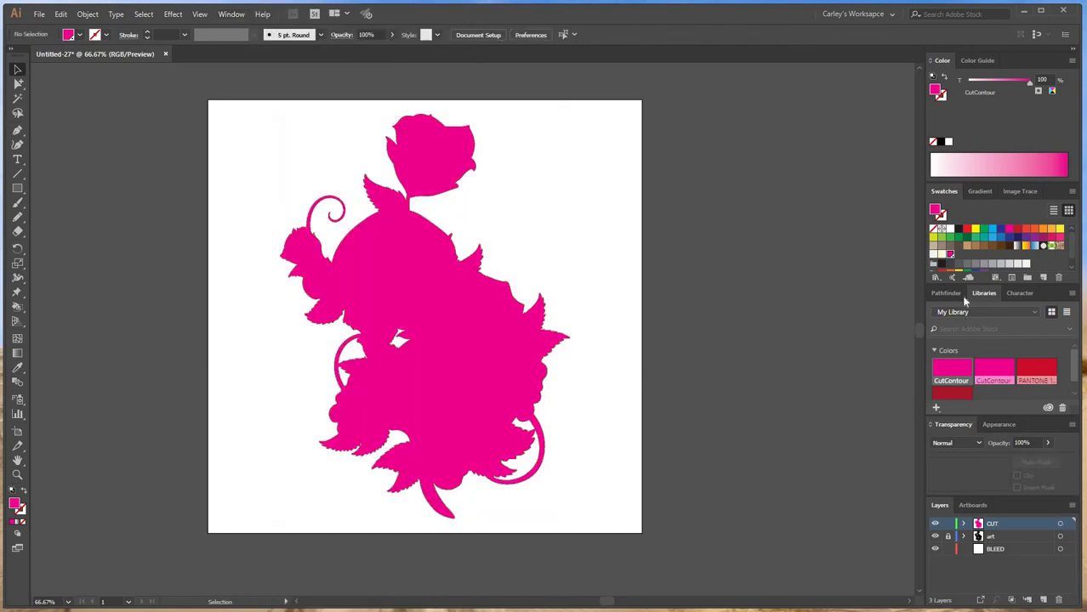
pyautogui.click(941, 293)
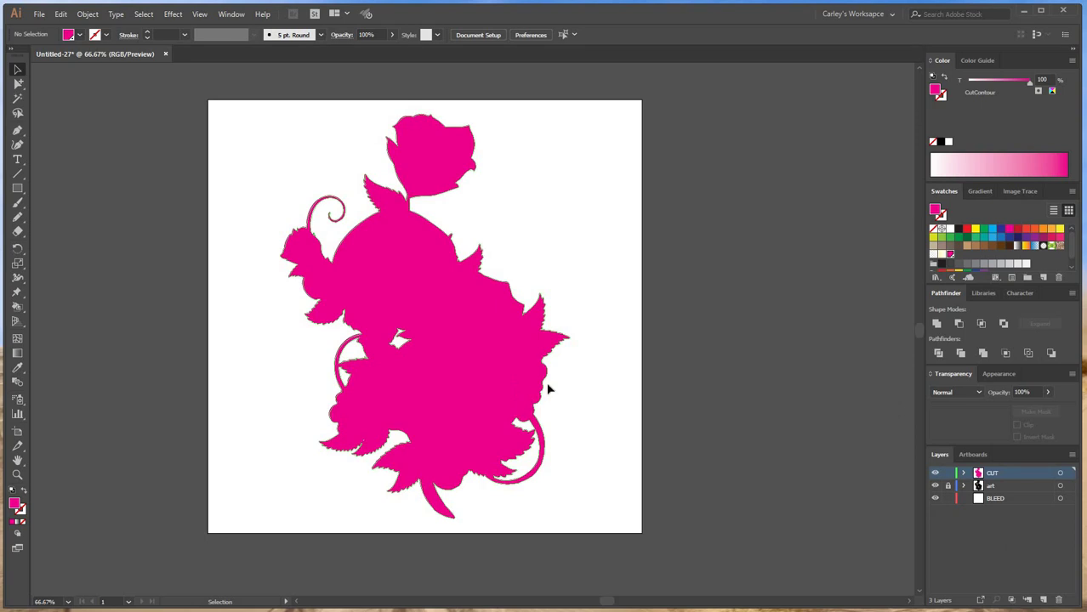
# Step: Swap the silhouette's fill and stroke so CutContour is the stroke, and set the stroke weight to 0.25 pt
pyautogui.hotkey('ctrl', 'a')
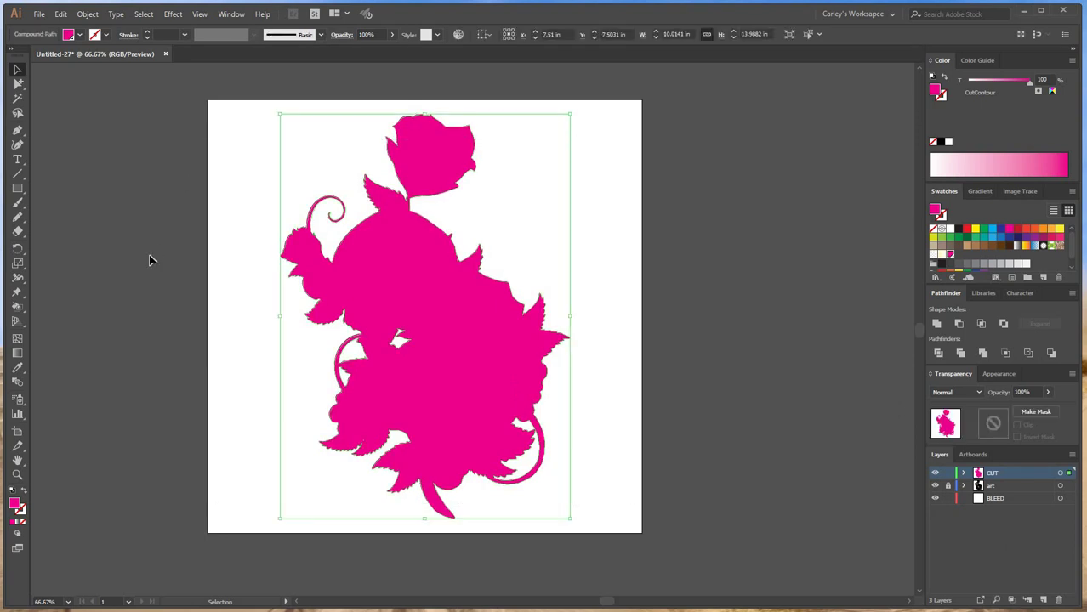
pyautogui.click(150, 260)
pyautogui.hotkey('ctrl', 'a')
pyautogui.hotkey('shift', 'x')
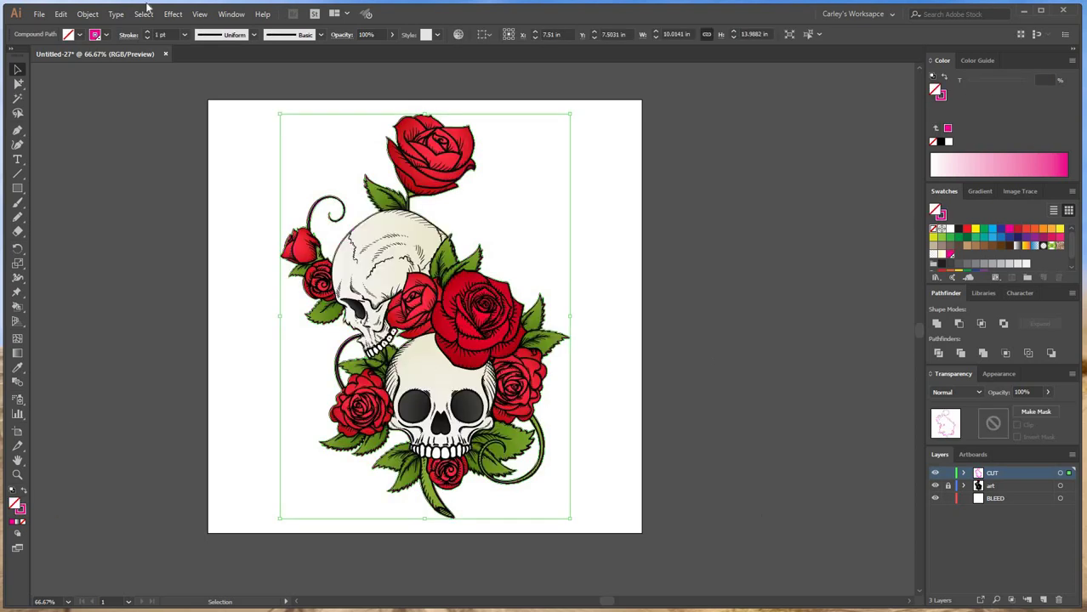
pyautogui.click(168, 36)
pyautogui.write('0.25')
pyautogui.press('Return')
pyautogui.moveTo(641, 549); pyautogui.dragTo(197, 77)
pyautogui.moveTo(217, 89); pyautogui.dragTo(711, 557)
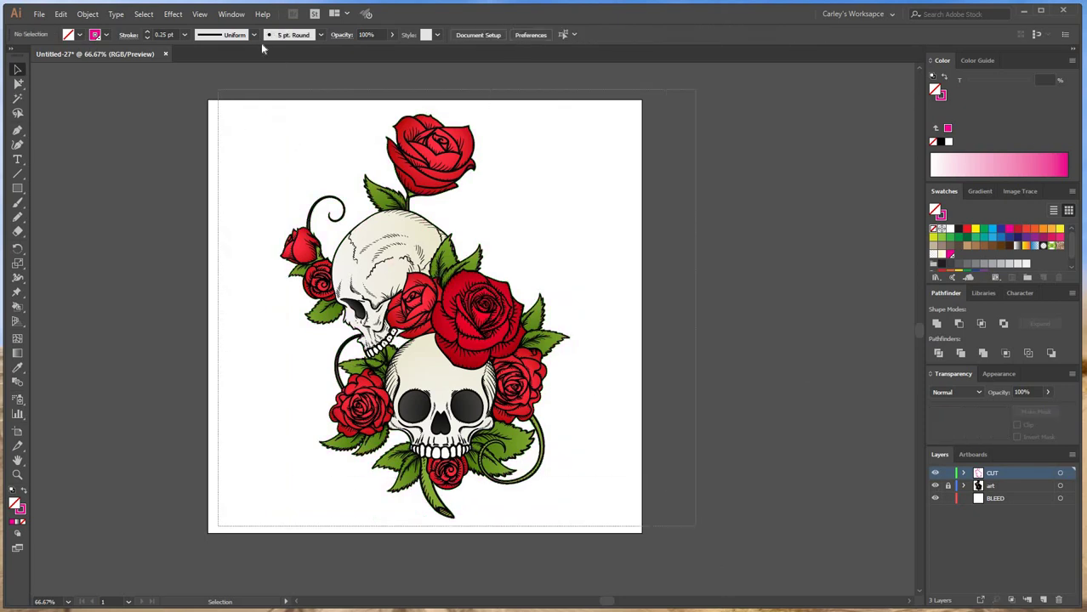
# Step: Inspect the thin CutContour line up close along the edges of the skulls, roses, leaves and stems
pyautogui.scroll(-1, 326, 161)
pyautogui.click(327, 162)
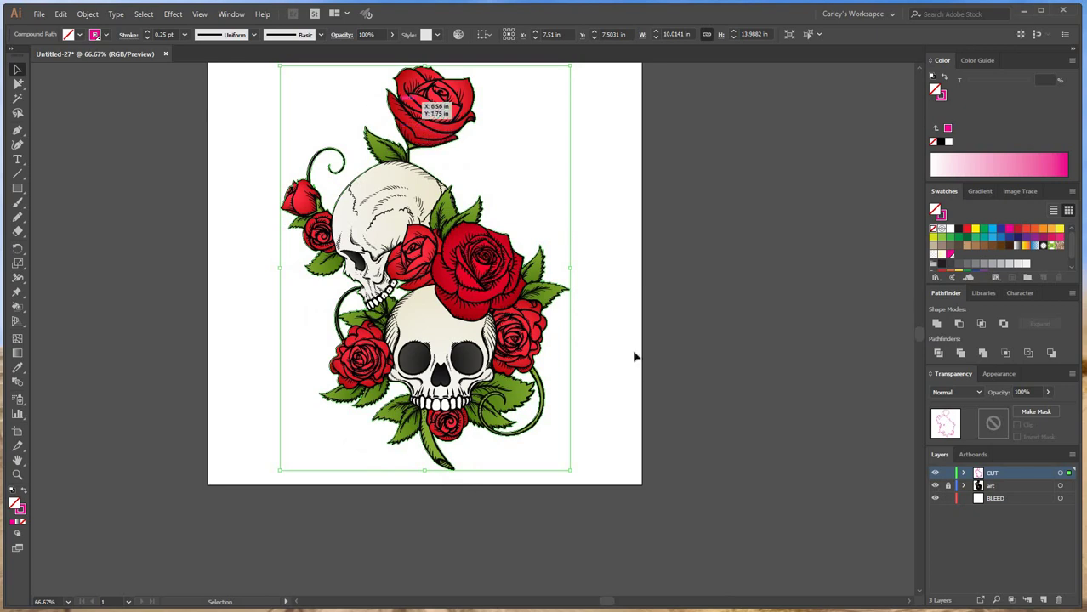
pyautogui.scroll(1, 587, 434)
pyautogui.click(595, 451)
pyautogui.hotkey('ctrl', '=')
pyautogui.hotkey('ctrl', '=')
pyautogui.hotkey('ctrl', '=')
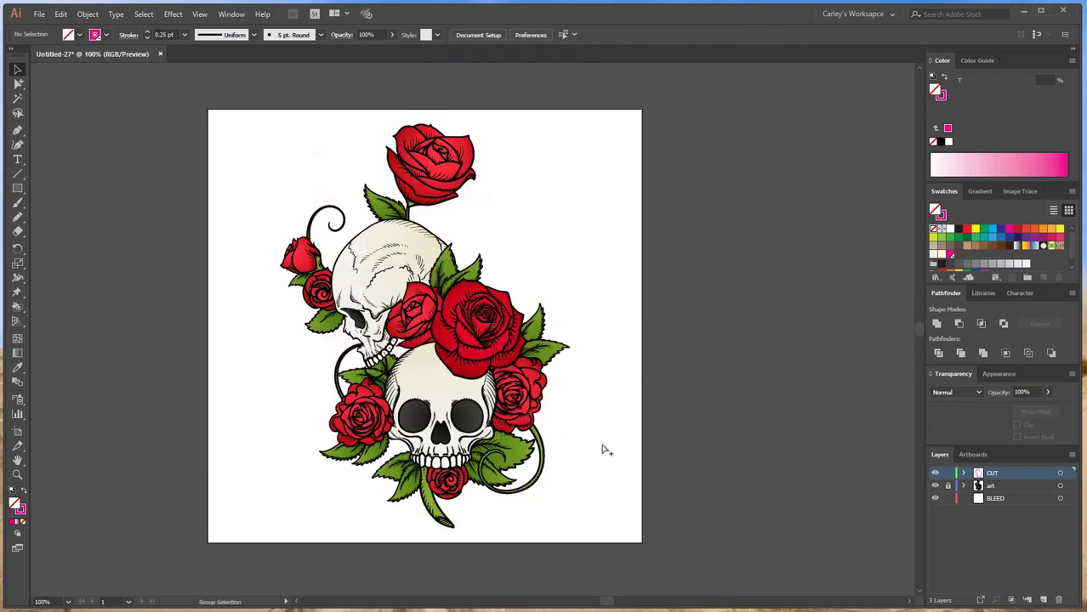
pyautogui.scroll(2, 553, 199)
pyautogui.hotkey('ctrl', '=')
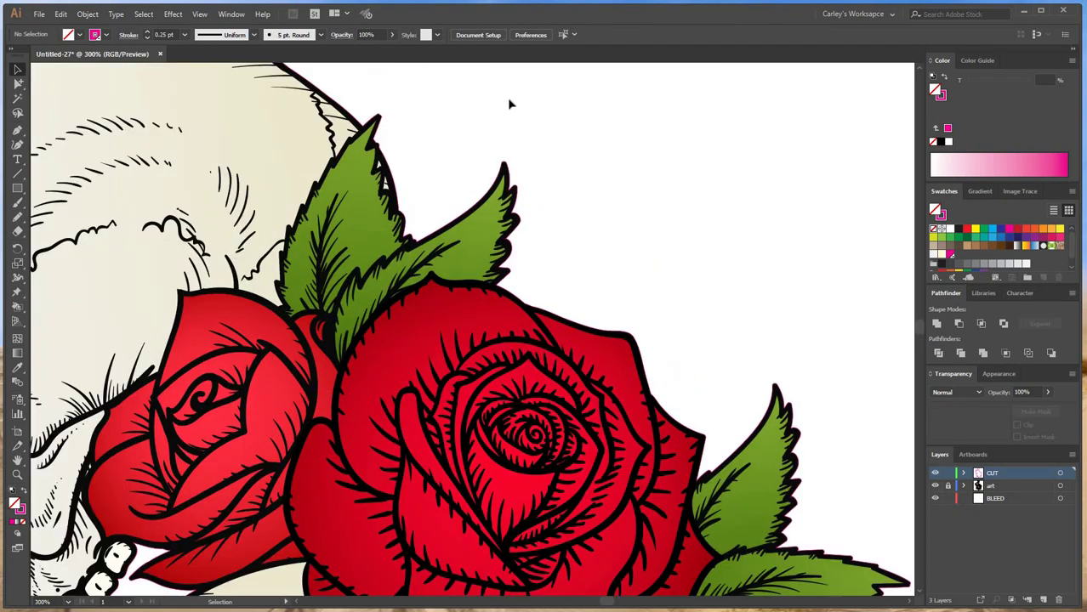
pyautogui.scroll(-10, 757, 349)
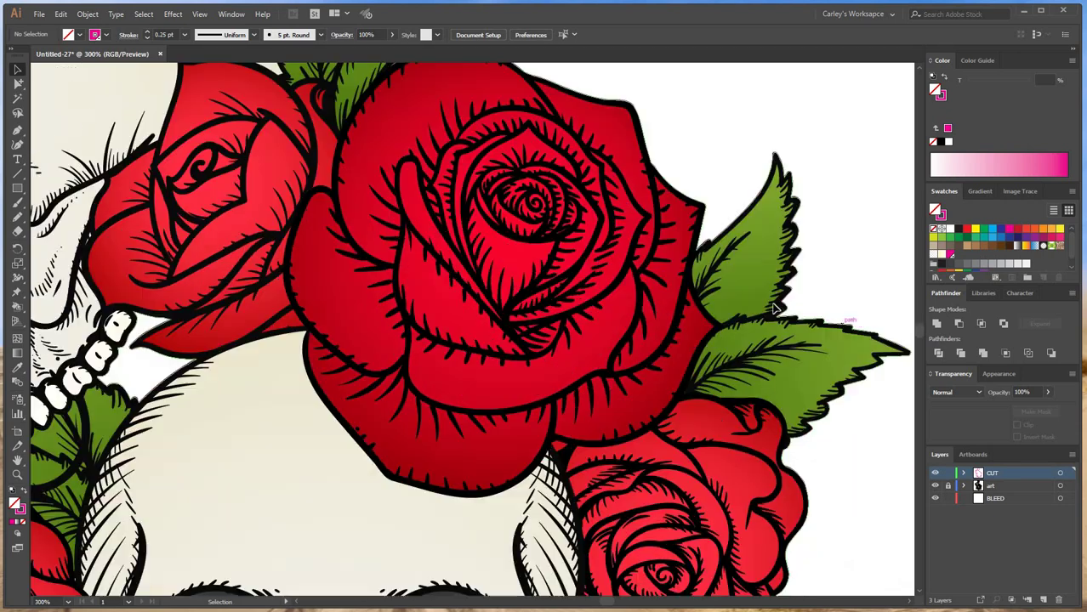
pyautogui.scroll(-3, 266, 431)
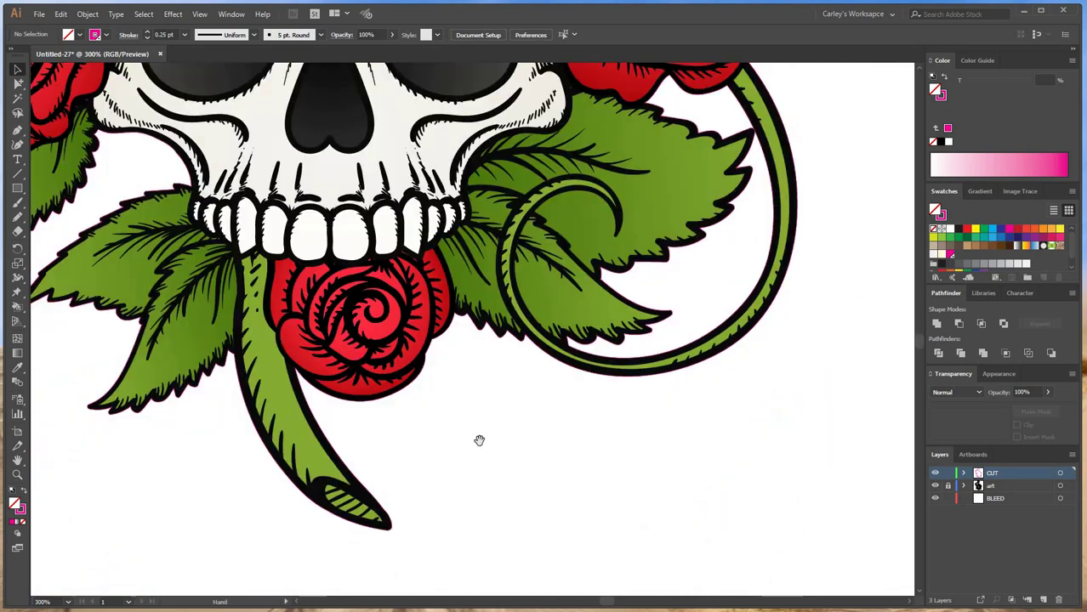
pyautogui.scroll(3, 477, 439)
pyautogui.hscroll(-6, 478, 439)
pyautogui.scroll(5, 174, 417)
pyautogui.hscroll(-2, 175, 417)
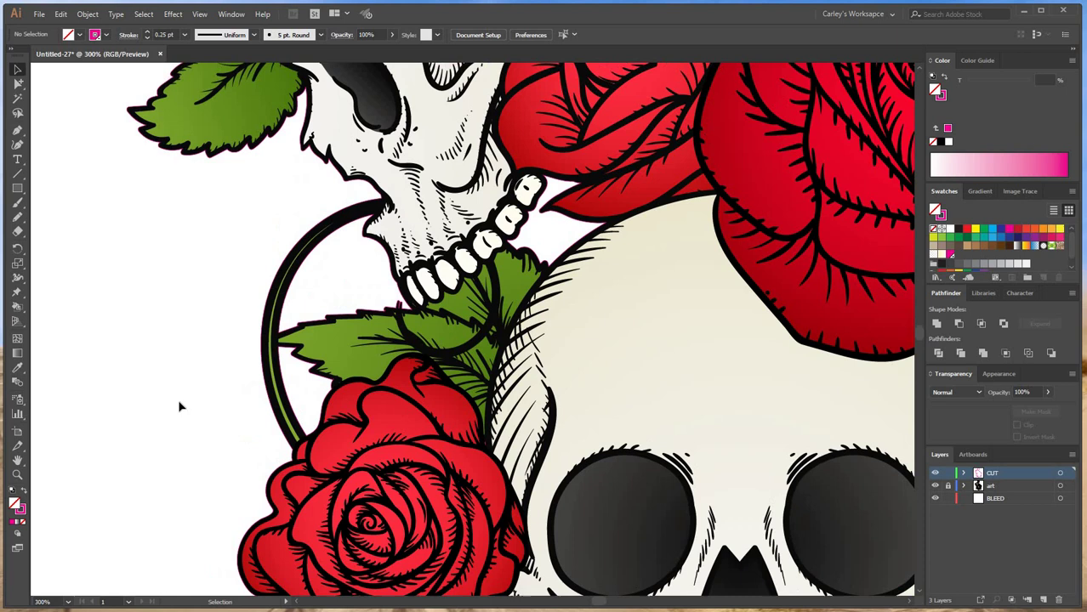
pyautogui.scroll(-4, 181, 408)
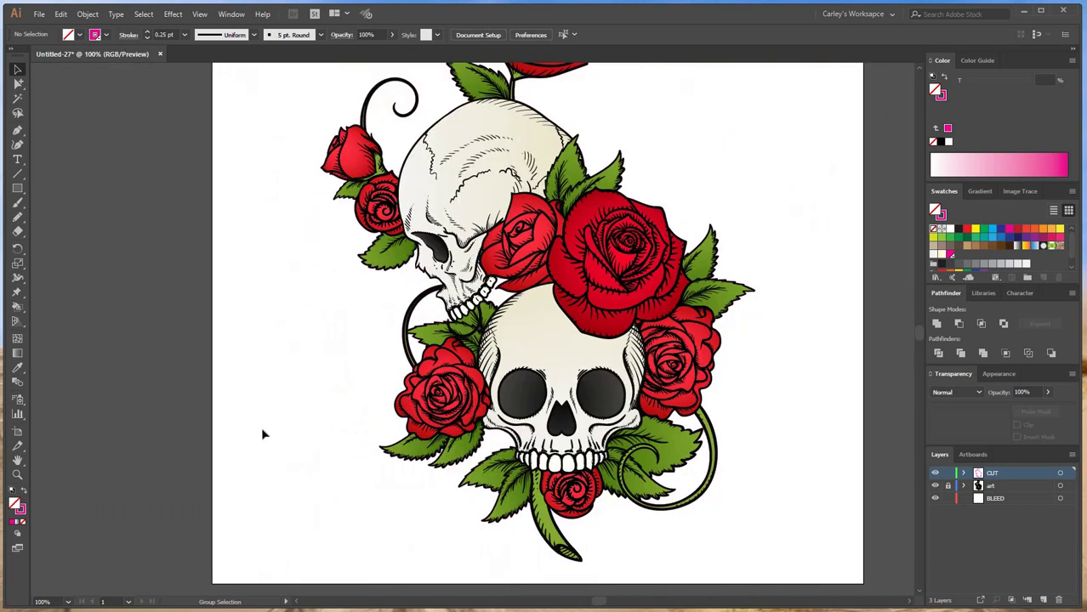
pyautogui.scroll(-1, 188, 98)
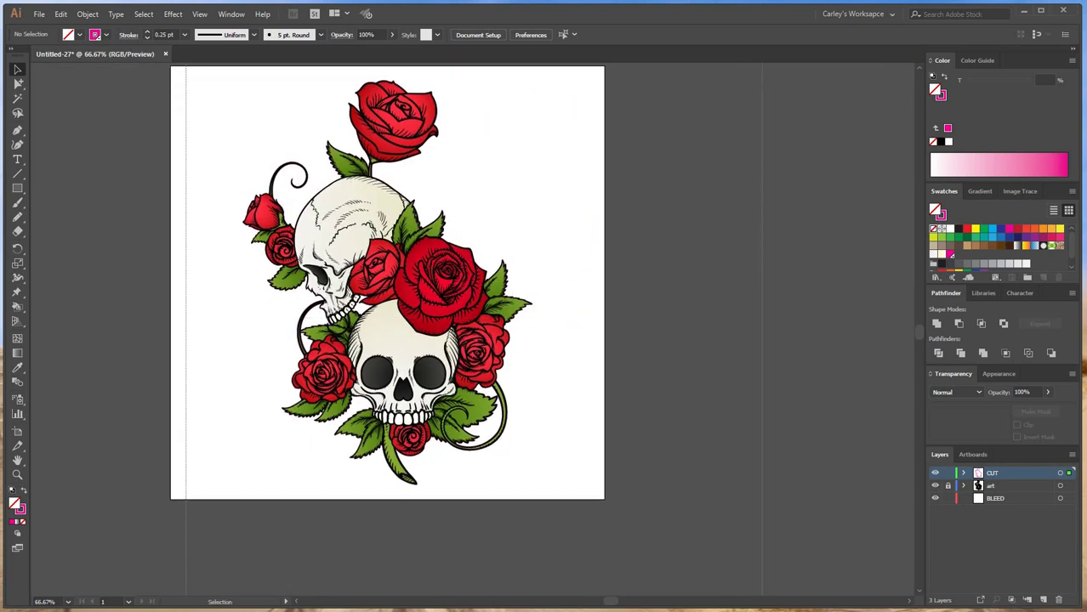
# Step: Lock the CUT layer and paste a copy of its cut outline in place on the BLEED layer
pyautogui.moveTo(185, 65); pyautogui.dragTo(762, 605)
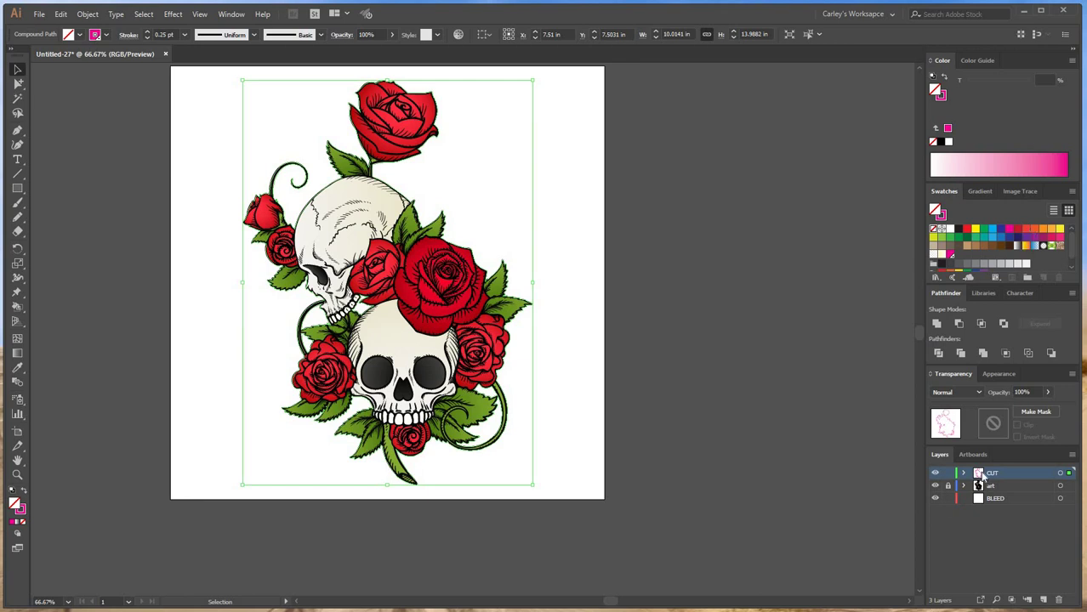
pyautogui.hotkey('ctrl', '2')
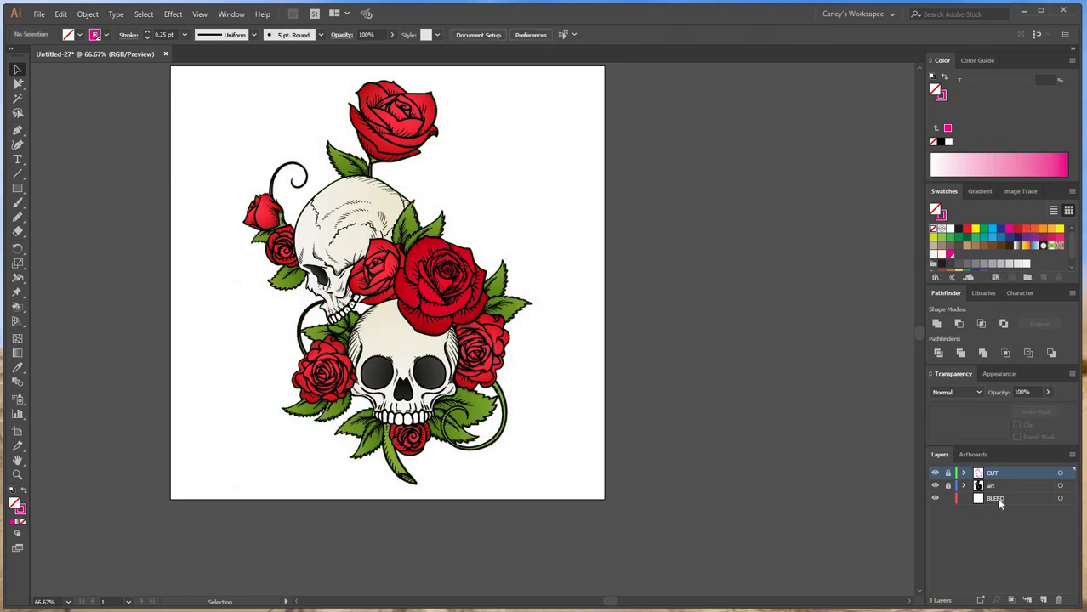
pyautogui.click(1000, 500)
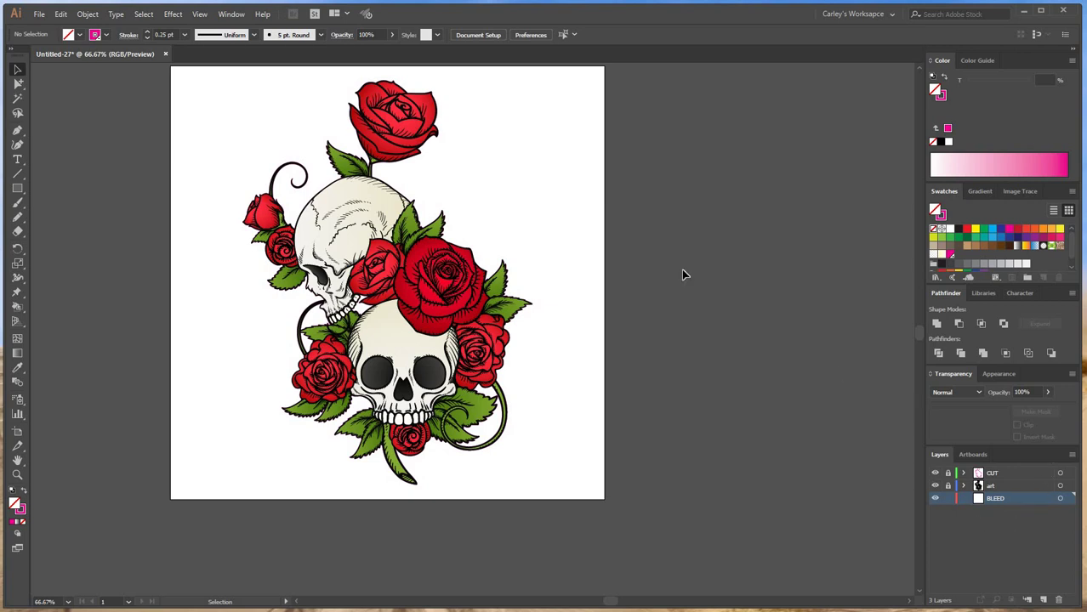
pyautogui.hotkey('ctrl', '0')
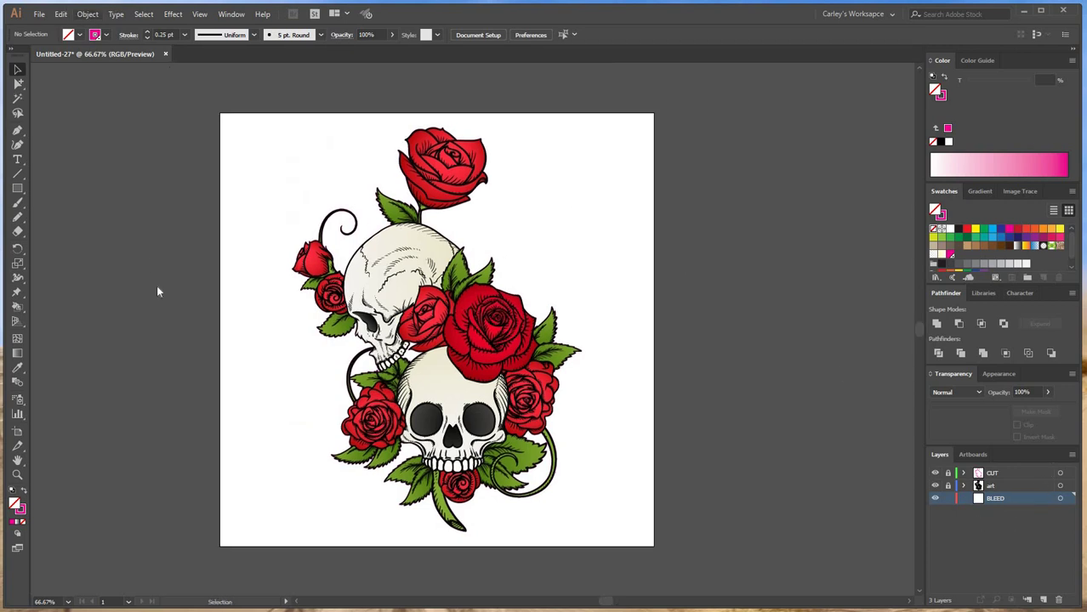
pyautogui.click(87, 14)
pyautogui.moveTo(153, 314)
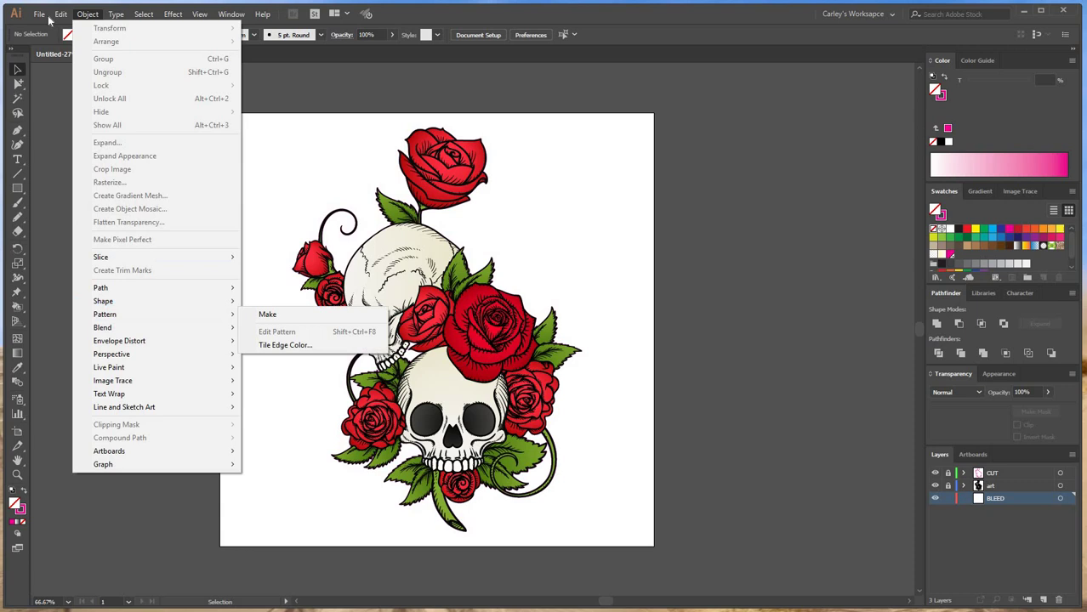
pyautogui.moveTo(61, 15)
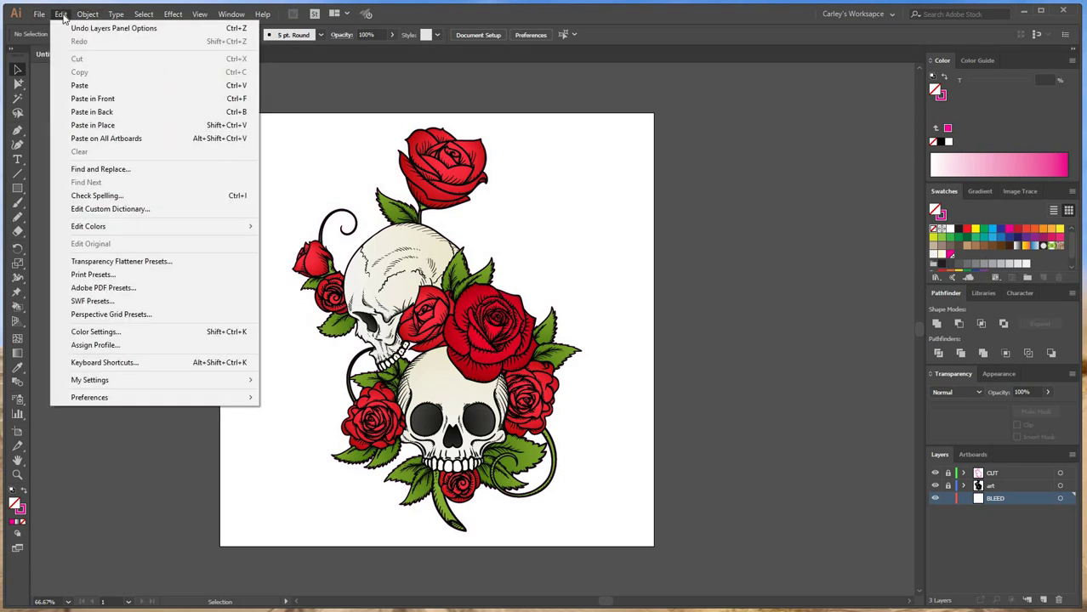
pyautogui.click(105, 126)
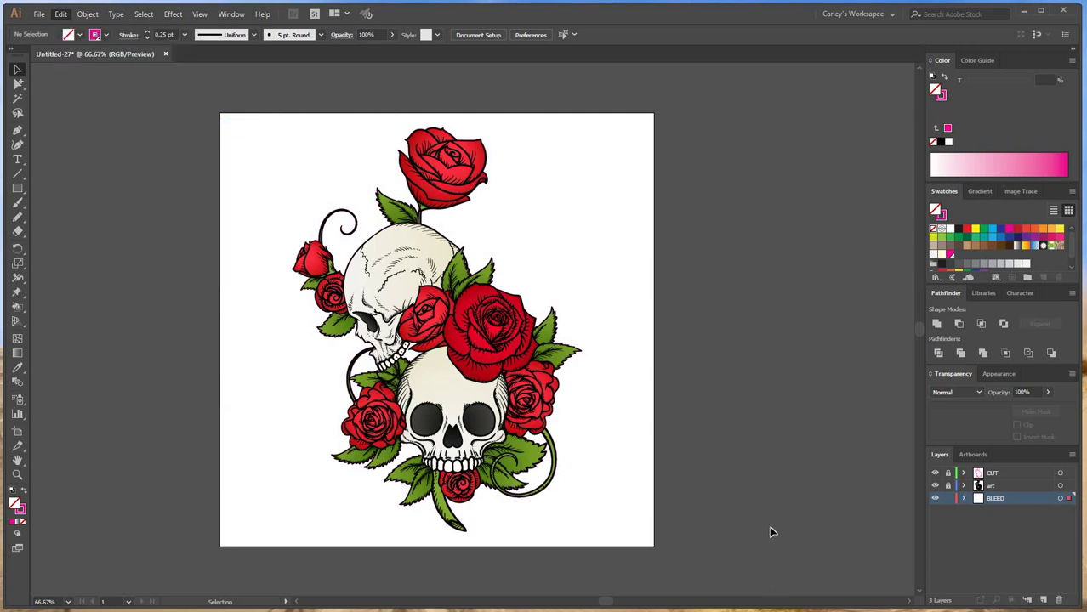
# Step: Hide the art and CUT layers and give the outline on the BLEED layer a black fill with no stroke
pyautogui.click(936, 488)
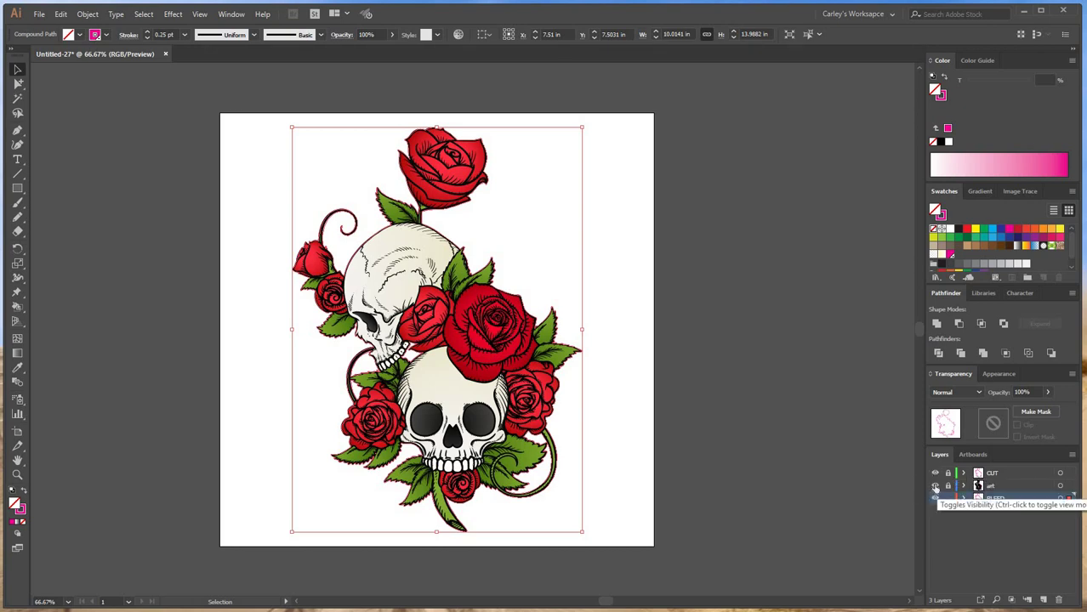
pyautogui.click(935, 474)
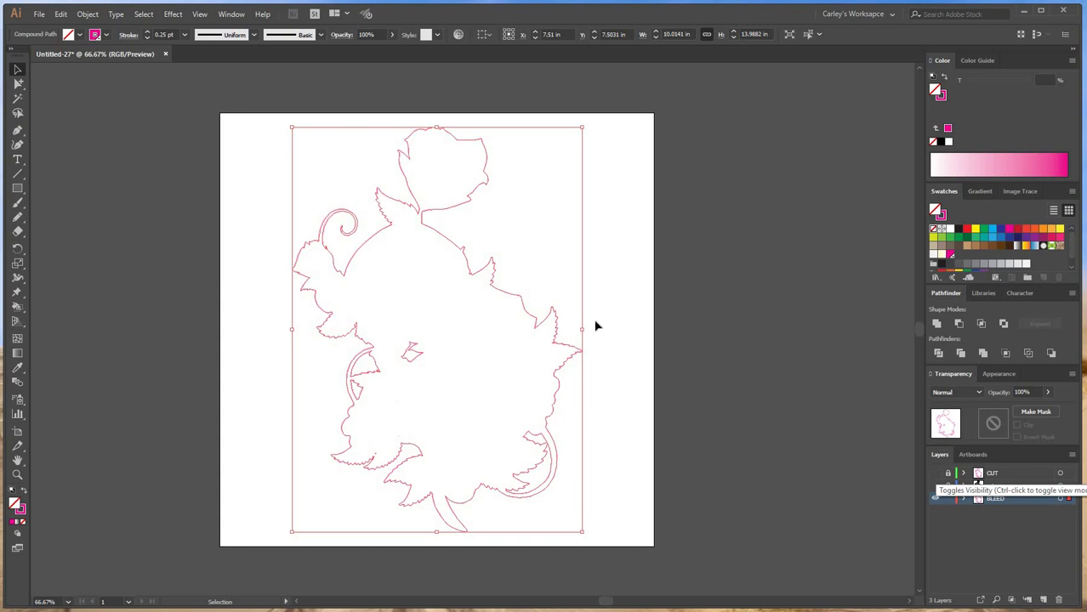
pyautogui.moveTo(308, 250); pyautogui.dragTo(693, 545)
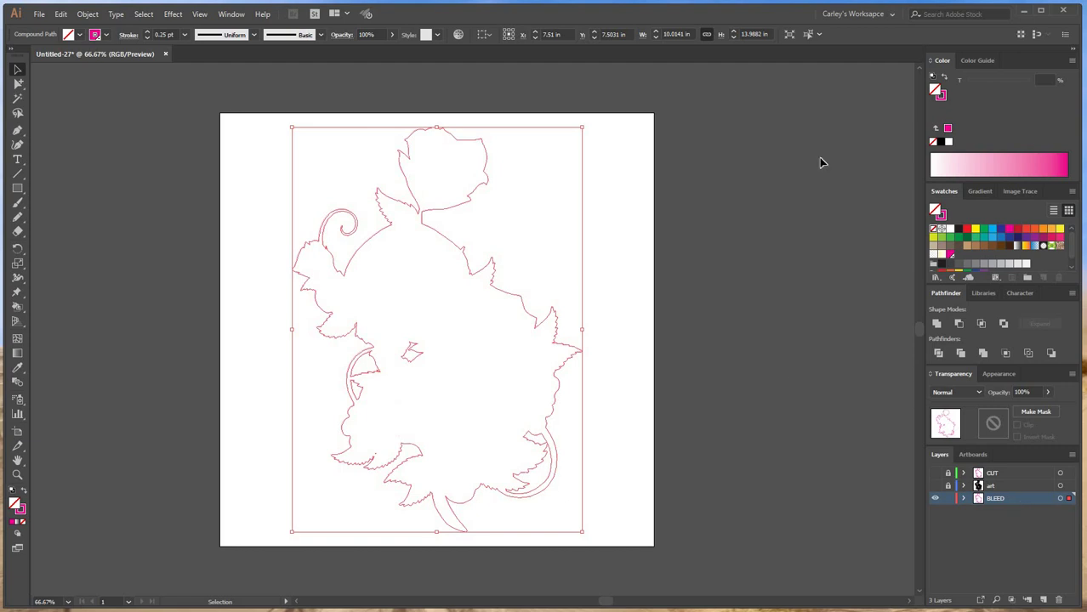
pyautogui.click(942, 78)
pyautogui.click(942, 78)
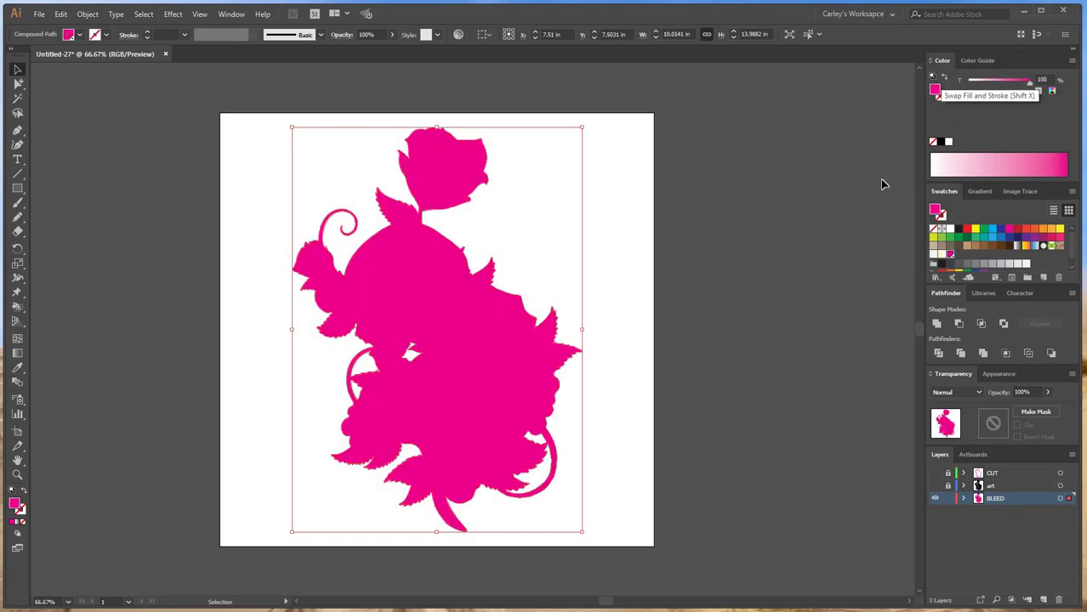
pyautogui.hotkey('ctrl', 'z')
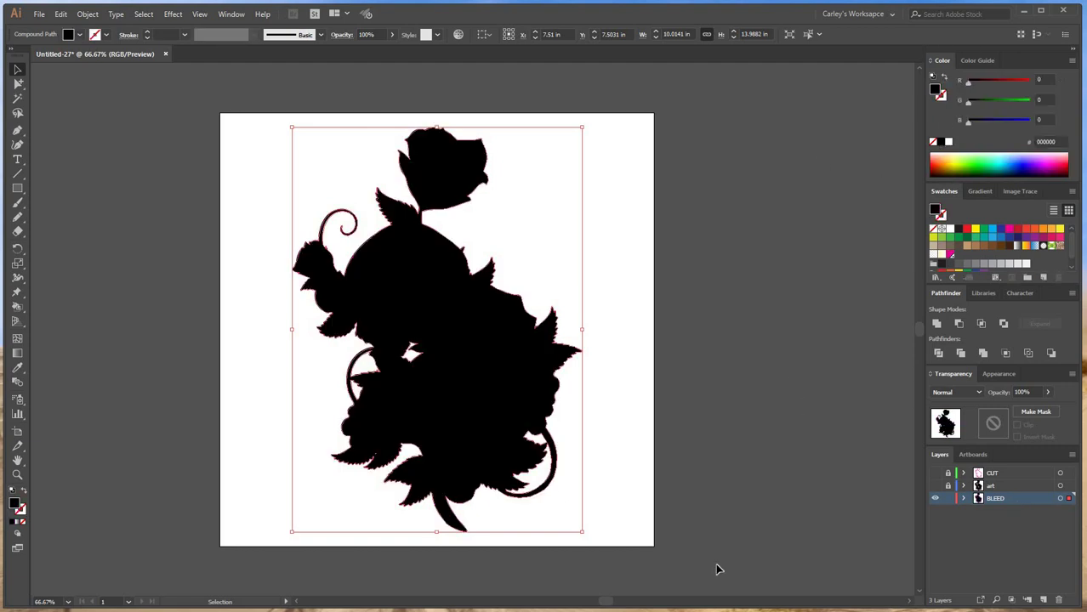
# Step: Try a black 11 pt stroke around the silhouette on the BLEED layer and remove it again
pyautogui.moveTo(723, 545); pyautogui.dragTo(102, 170)
pyautogui.moveTo(189, 90); pyautogui.dragTo(750, 538)
pyautogui.click(749, 537)
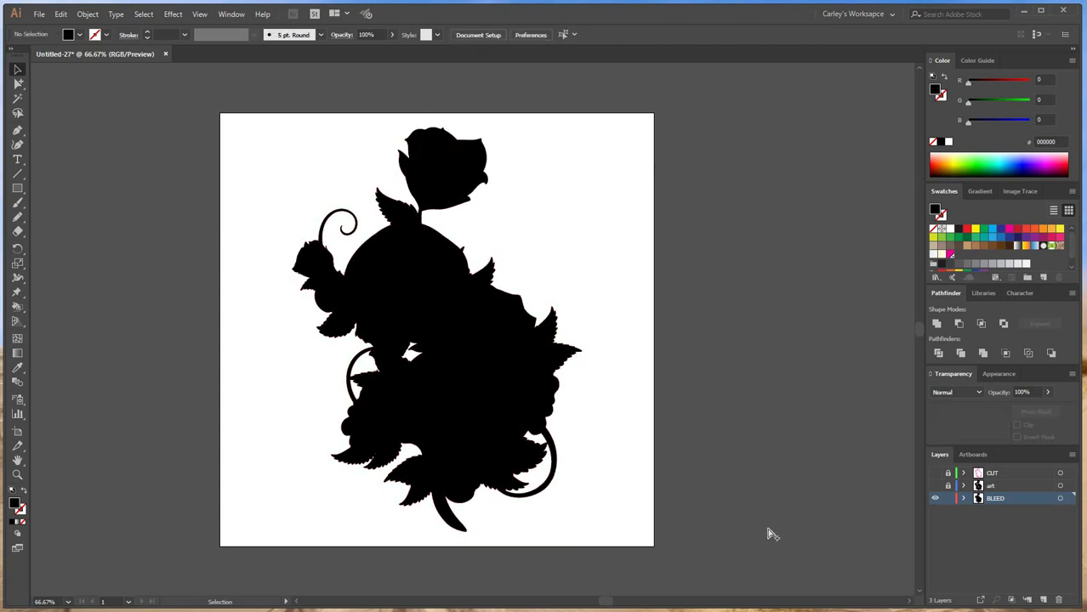
pyautogui.hotkey('ctrl', '1')
pyautogui.hotkey('ctrl', '0')
pyautogui.moveTo(230, 161); pyautogui.dragTo(653, 546)
pyautogui.click(940, 96)
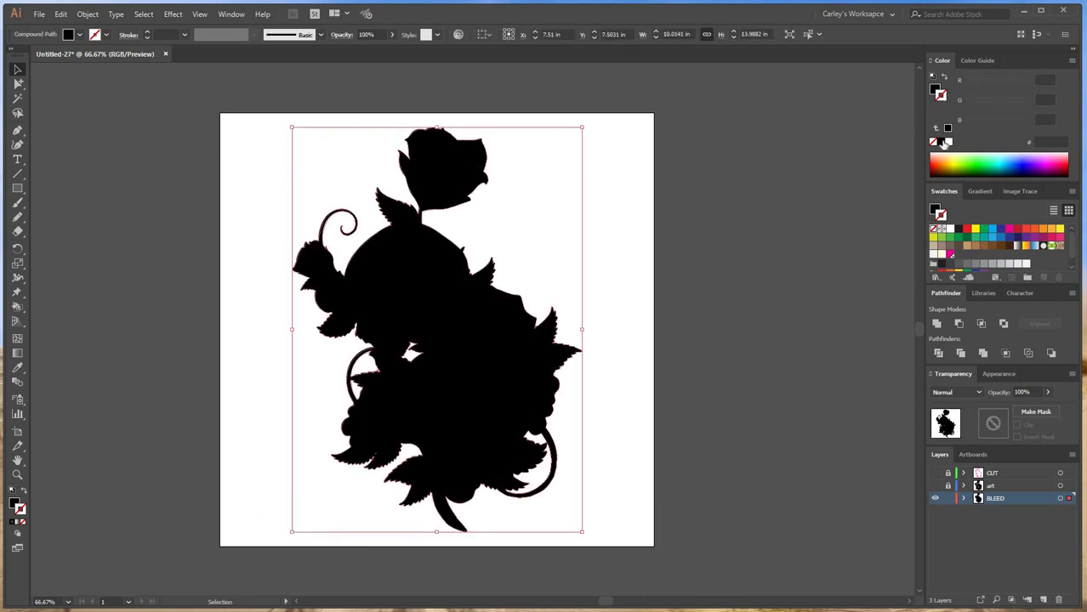
pyautogui.click(148, 34)
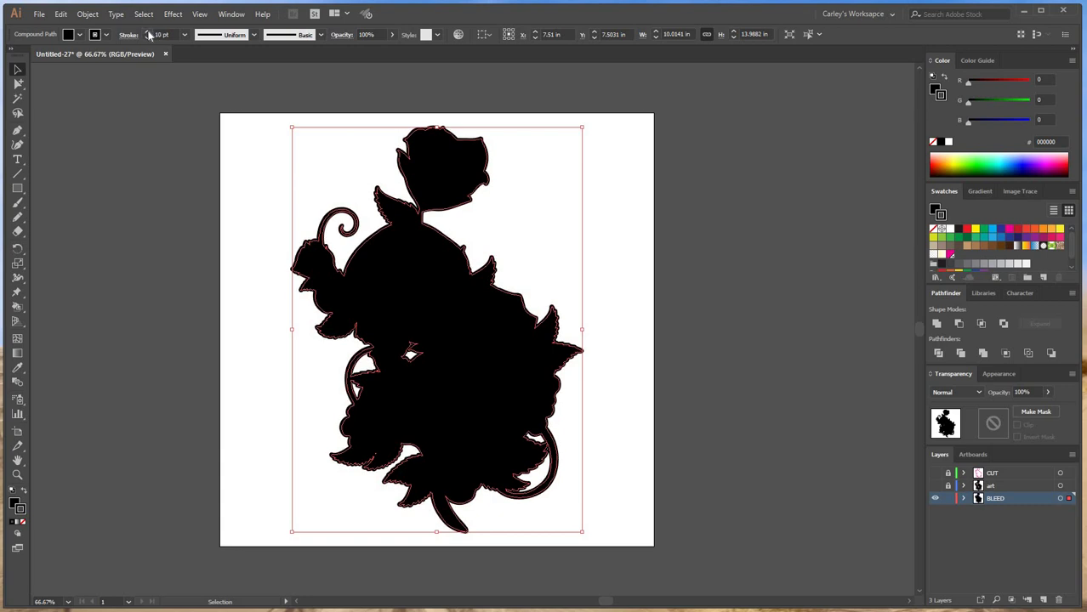
pyautogui.click(148, 35)
pyautogui.click(932, 142)
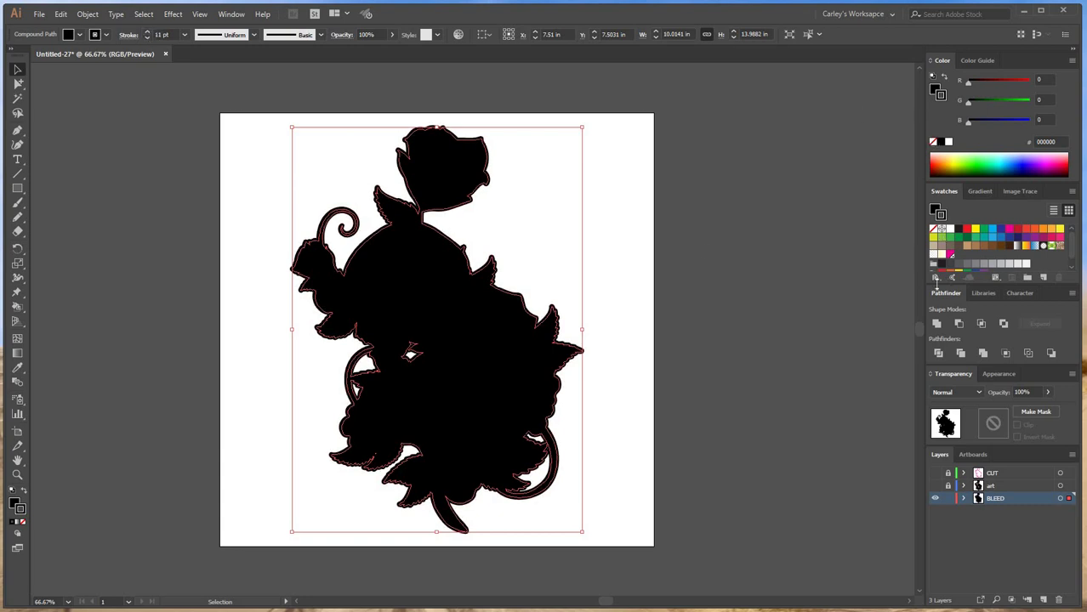
# Step: Offset the black silhouette on the BLEED layer outward by 0.1 in with round joins
pyautogui.click(88, 14)
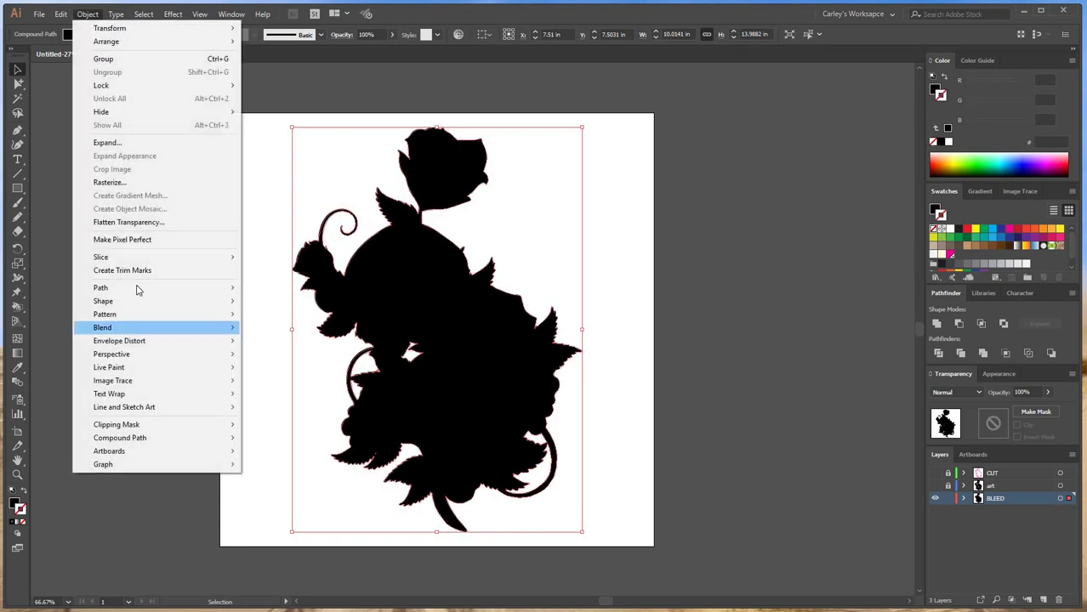
pyautogui.moveTo(139, 287)
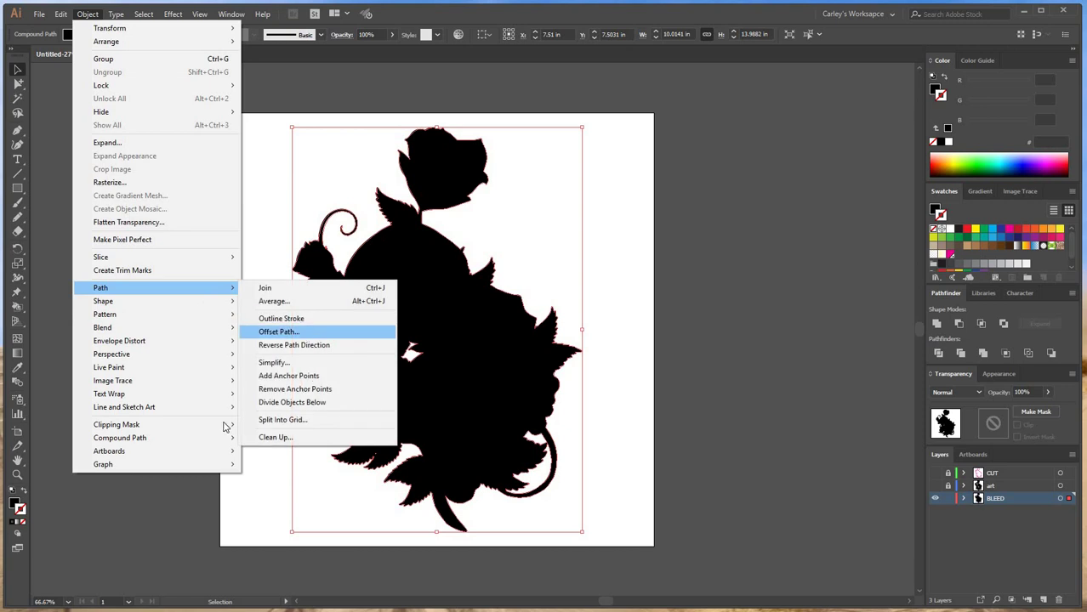
pyautogui.click(281, 332)
pyautogui.click(90, 270)
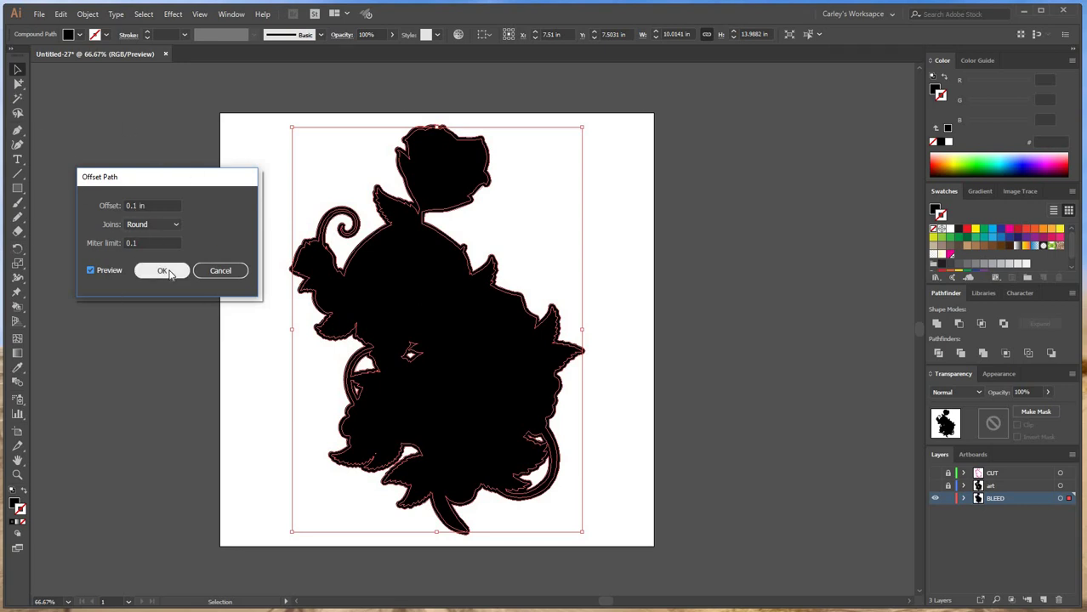
pyautogui.click(162, 224)
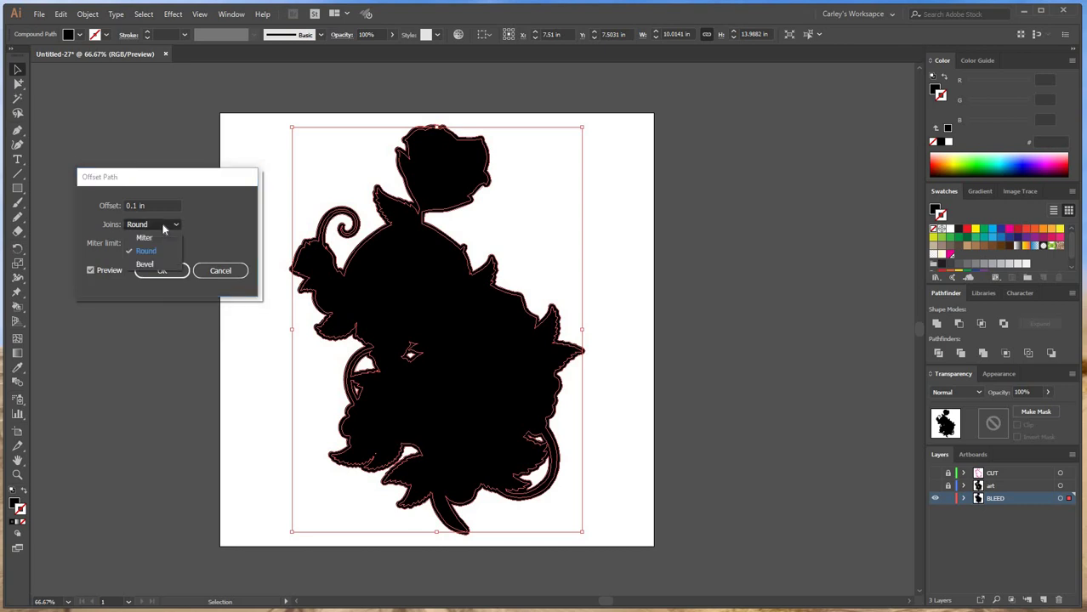
pyautogui.click(130, 211)
pyautogui.click(161, 272)
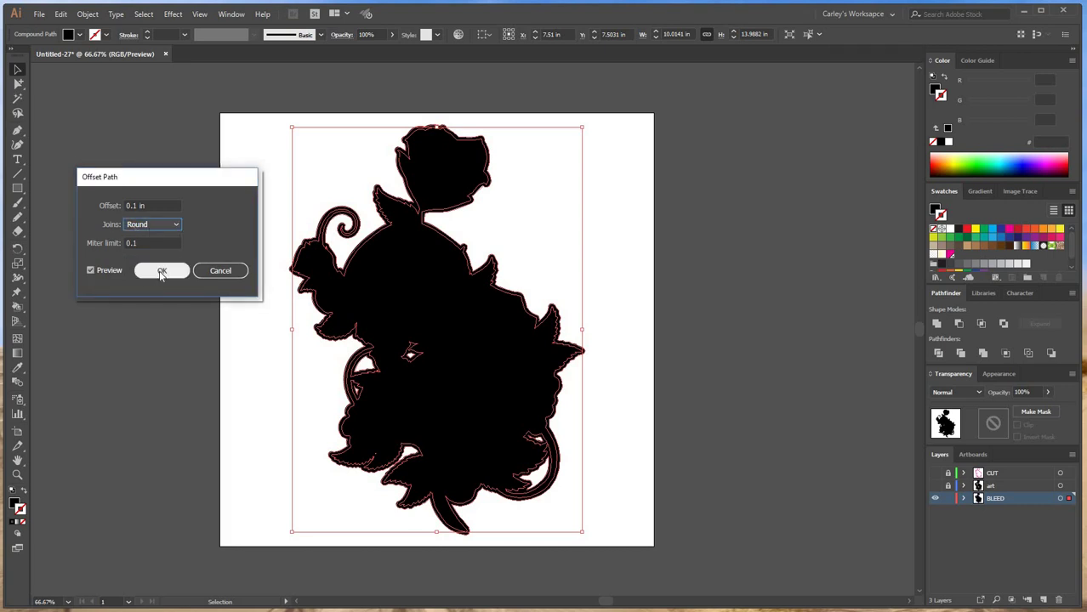
# Step: Make the art and CUT layers visible again and deselect the silhouette
pyautogui.click(935, 486)
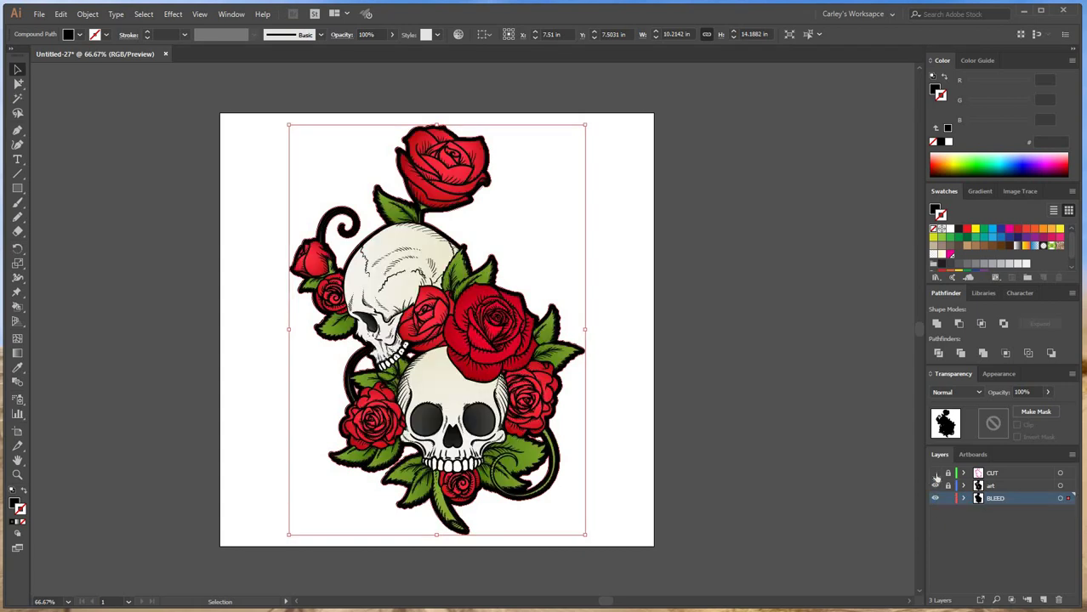
pyautogui.click(935, 473)
pyautogui.click(754, 440)
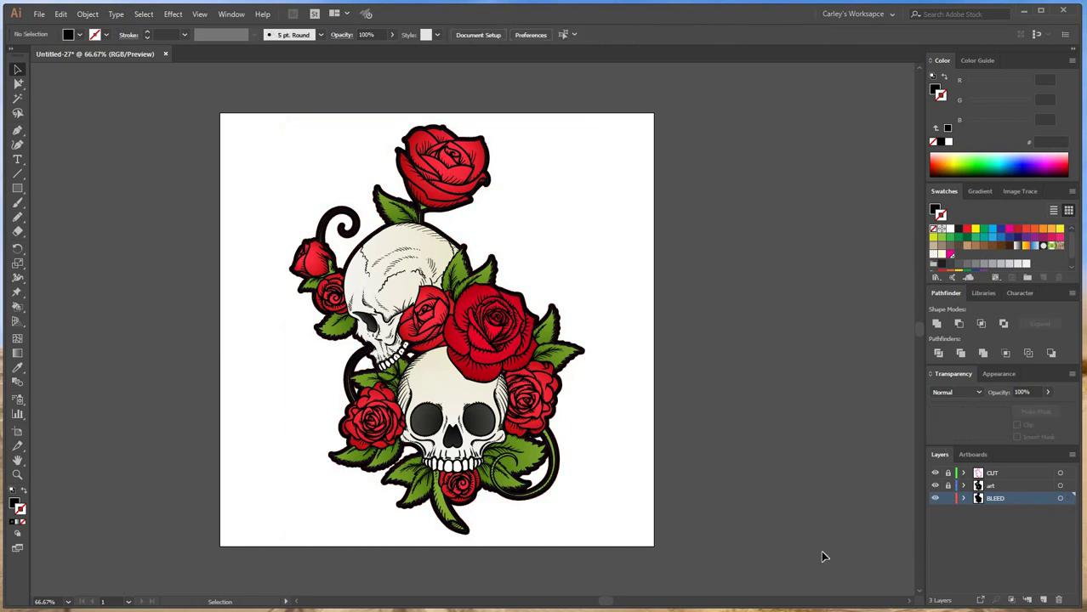
# Step: Inspect the black bleed margin outside the CutContour line around the leaves and rose edges up close
pyautogui.hotkey('ctrl', '+')
pyautogui.hotkey('ctrl', '+')
pyautogui.hotkey('ctrl', '+')
pyautogui.hotkey('ctrl', '+')
pyautogui.moveTo(702, 166); pyautogui.dragTo(686, 337)
pyautogui.hotkey('ctrl', '+')
pyautogui.hotkey('ctrl', '+')
pyautogui.hotkey('ctrl', '+')
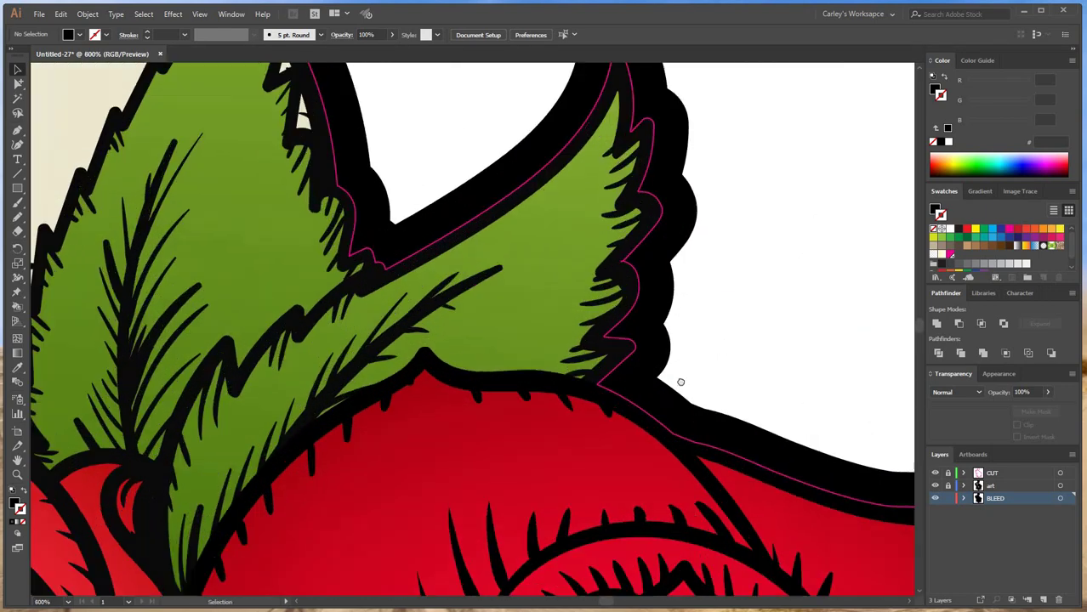
pyautogui.moveTo(553, 170); pyautogui.dragTo(508, 341)
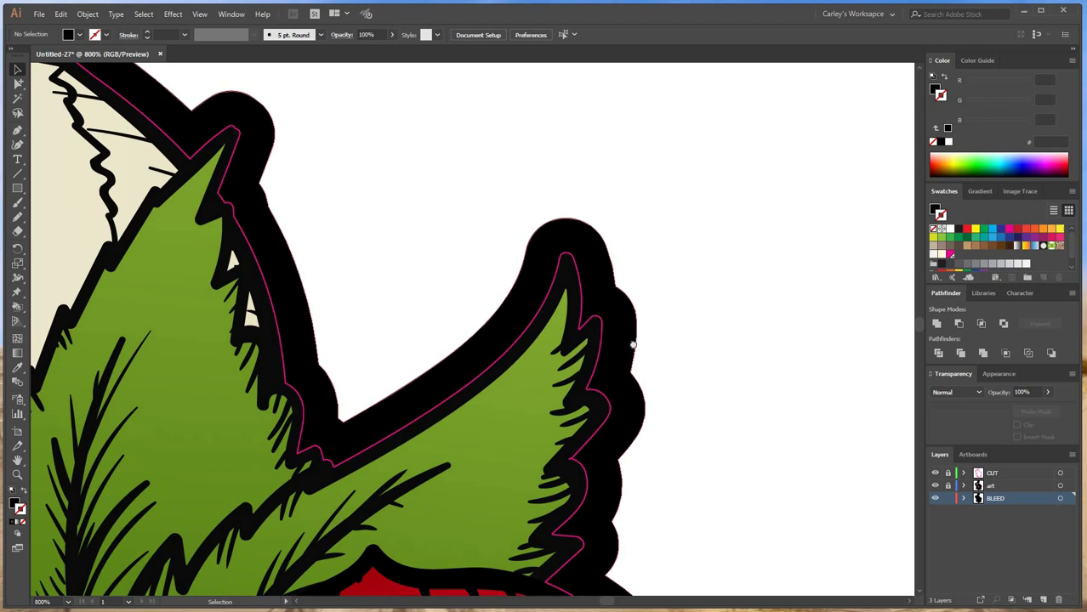
pyautogui.moveTo(483, 538); pyautogui.dragTo(381, 375)
pyautogui.hscroll(5, 383, 375)
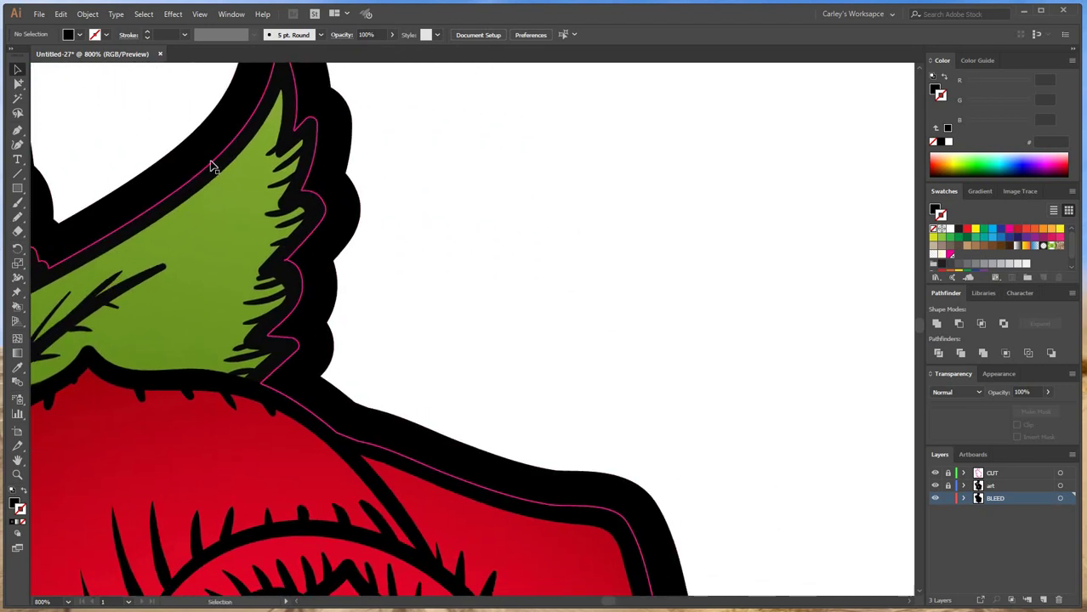
pyautogui.scroll(2, 213, 166)
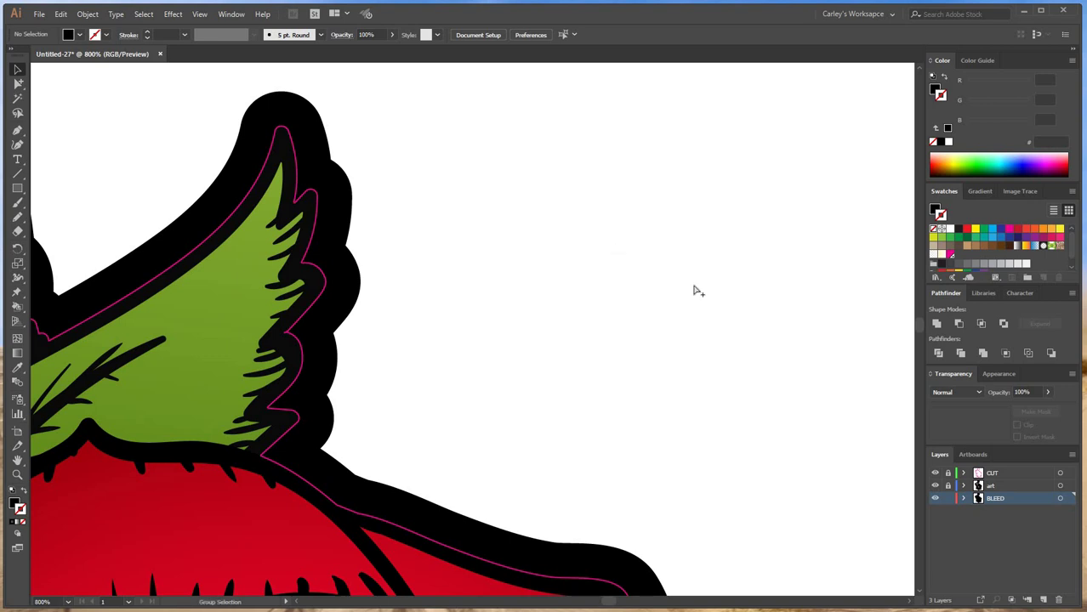
pyautogui.hotkey('ctrl', '-')
pyautogui.hotkey('ctrl', '-')
pyautogui.hotkey('ctrl', '-')
pyautogui.hotkey('ctrl', '-')
pyautogui.hotkey('ctrl', '-')
pyautogui.hotkey('ctrl', '-')
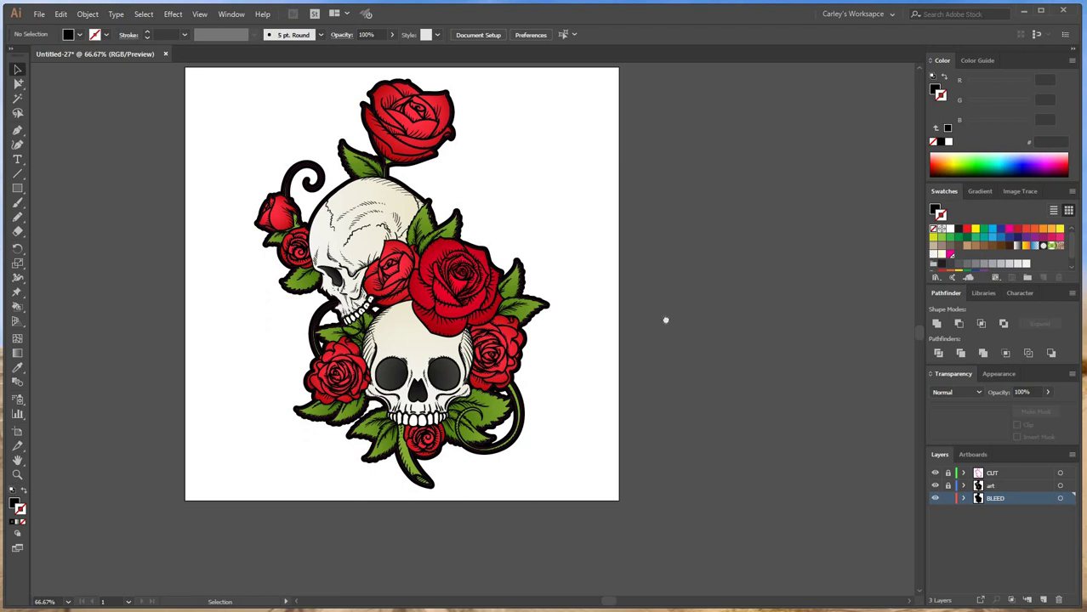
pyautogui.moveTo(643, 282); pyautogui.dragTo(713, 338)
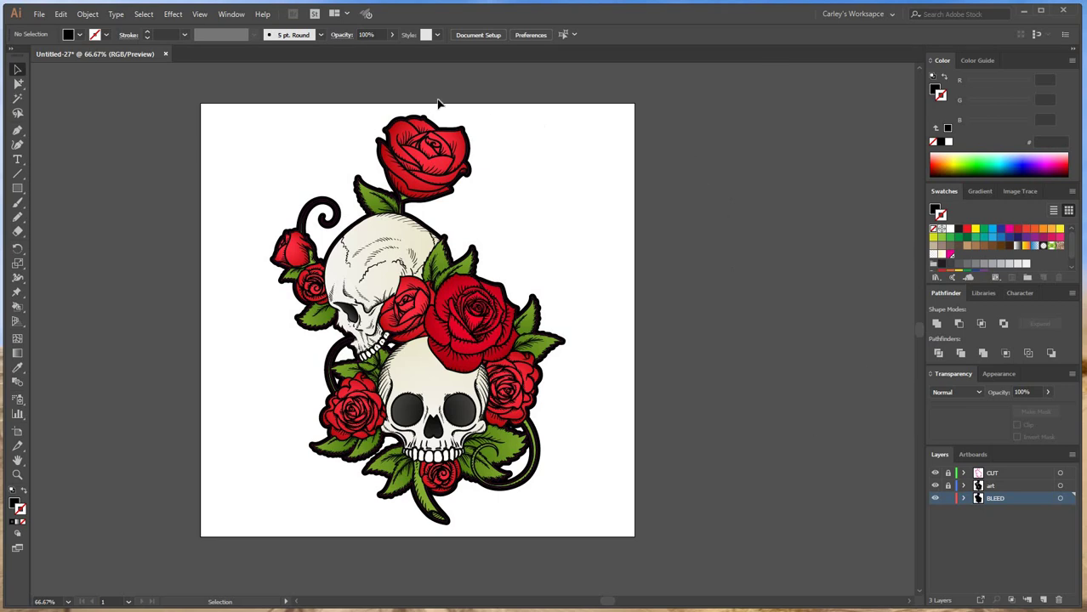
pyautogui.moveTo(204, 104); pyautogui.dragTo(688, 564)
pyautogui.moveTo(688, 565); pyautogui.dragTo(619, 522)
pyautogui.moveTo(714, 568); pyautogui.dragTo(168, 106)
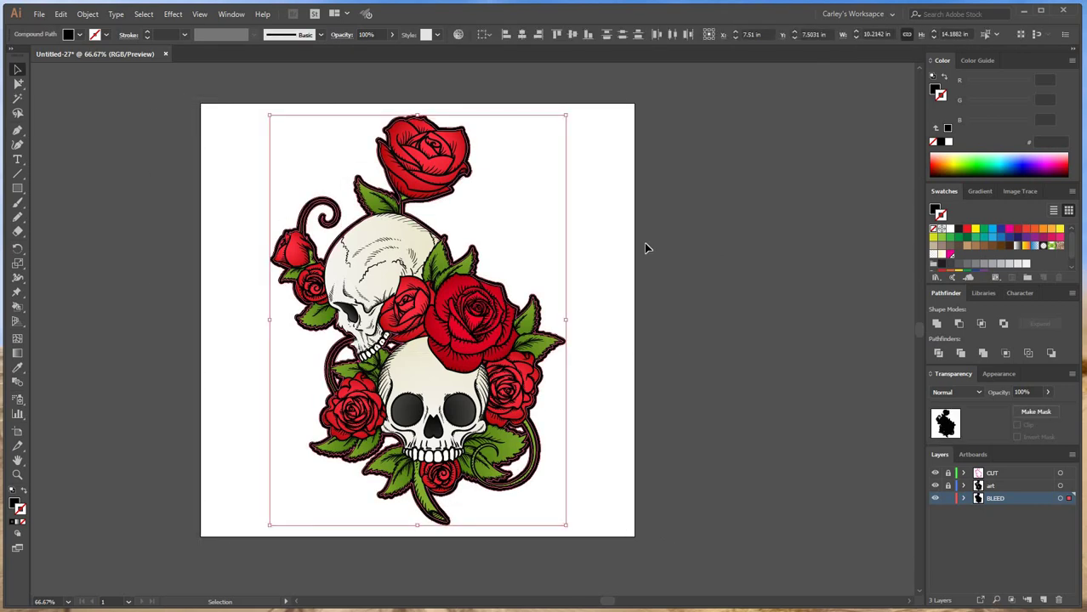
pyautogui.click(713, 244)
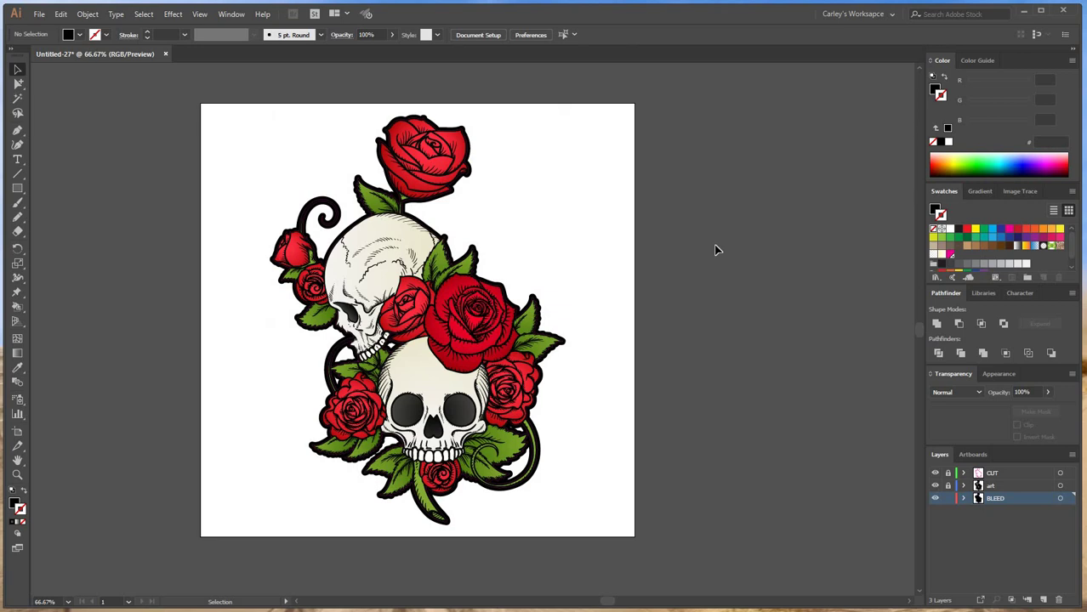